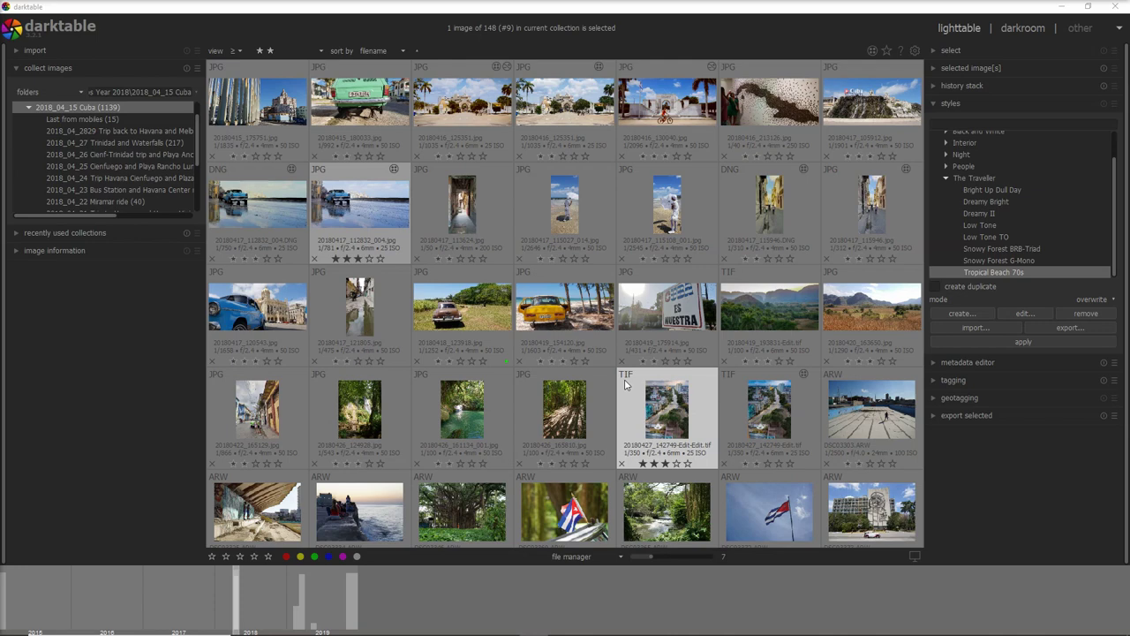
Step: Scroll the Cuba collection grid down to the later DSC0358x shots
{"action": "scroll", "coordinate": [625, 383], "scroll_direction": "down", "scroll_amount": 8}
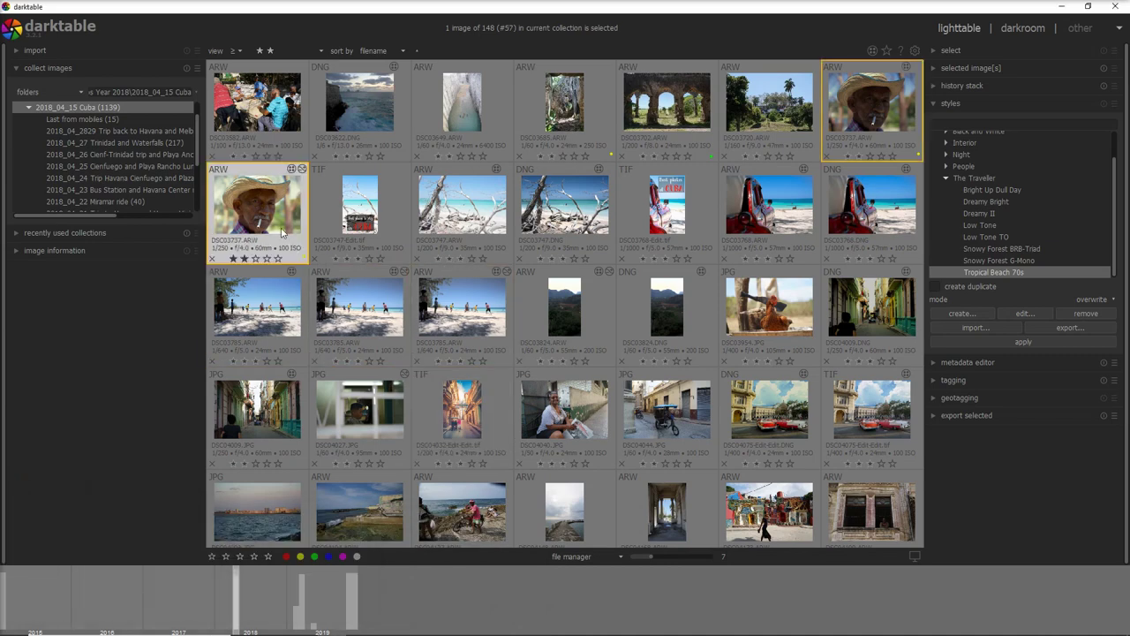
{"action": "key", "text": "ctrl+alt+w"}
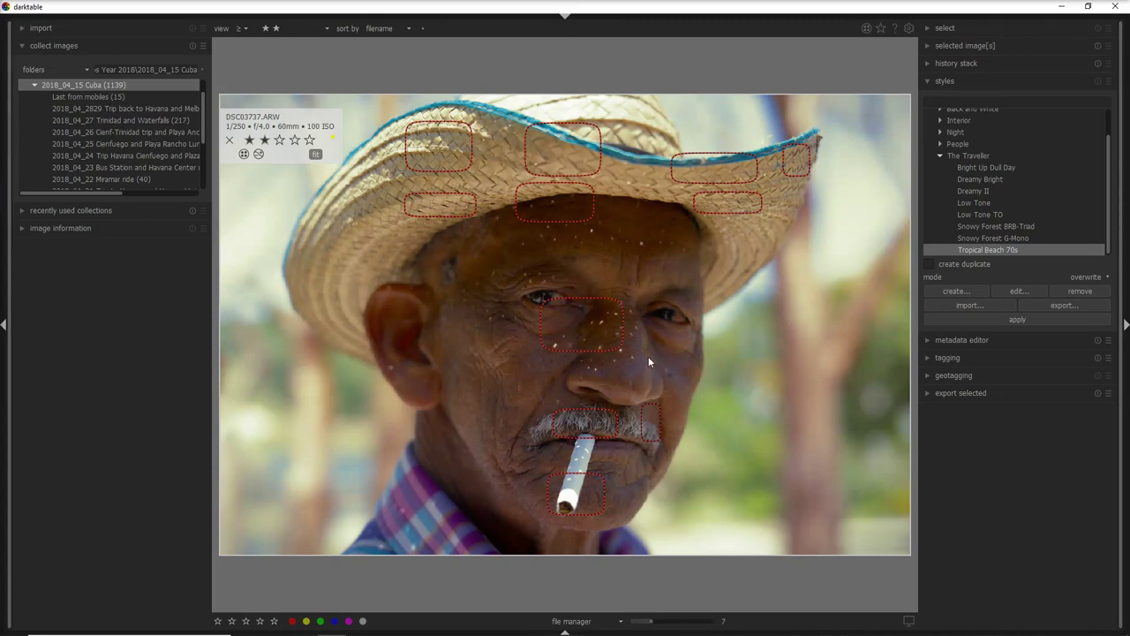
{"action": "scroll", "coordinate": [648, 356], "scroll_direction": "up", "scroll_amount": 1}
{"action": "scroll", "coordinate": [648, 356], "scroll_direction": "down", "scroll_amount": 1}
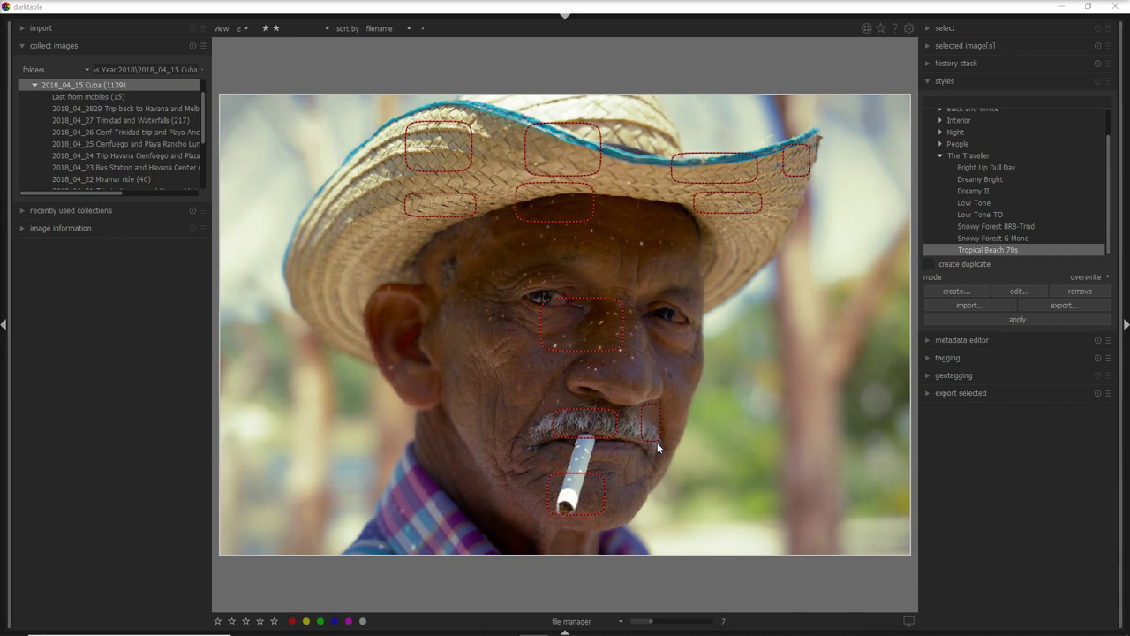
{"action": "key", "text": "Right"}
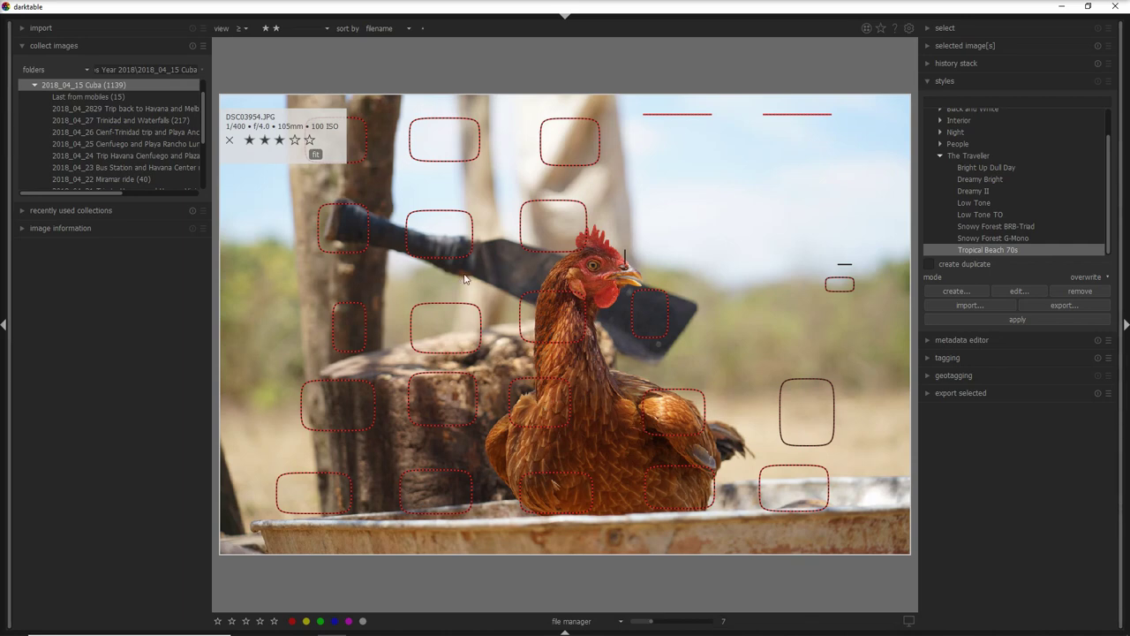
{"action": "key", "text": "w"}
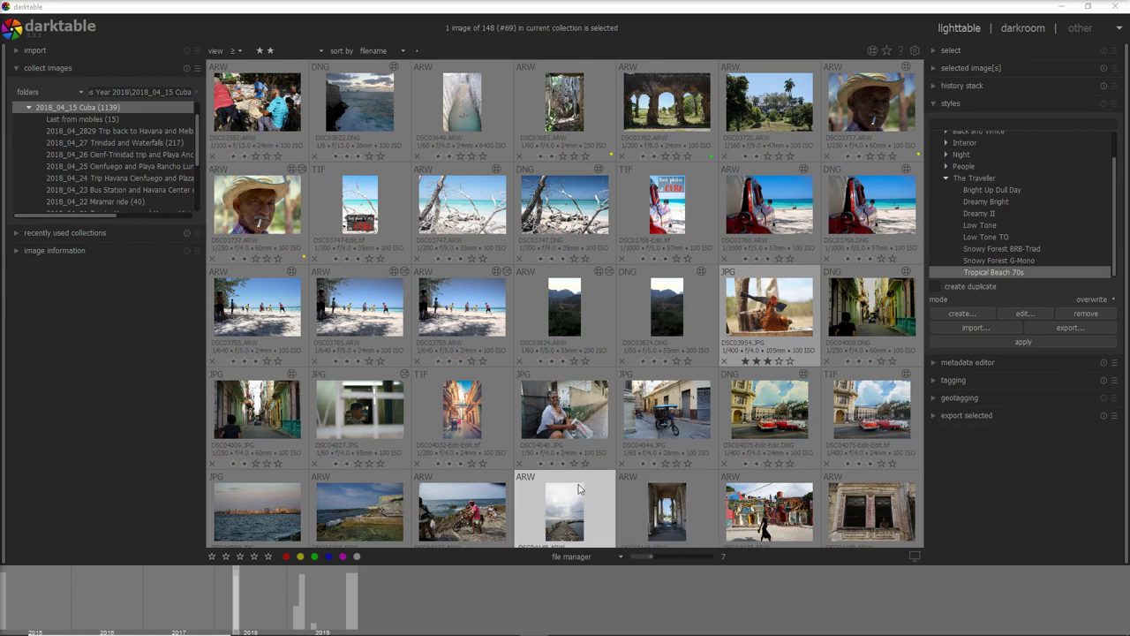
{"action": "key", "text": "3"}
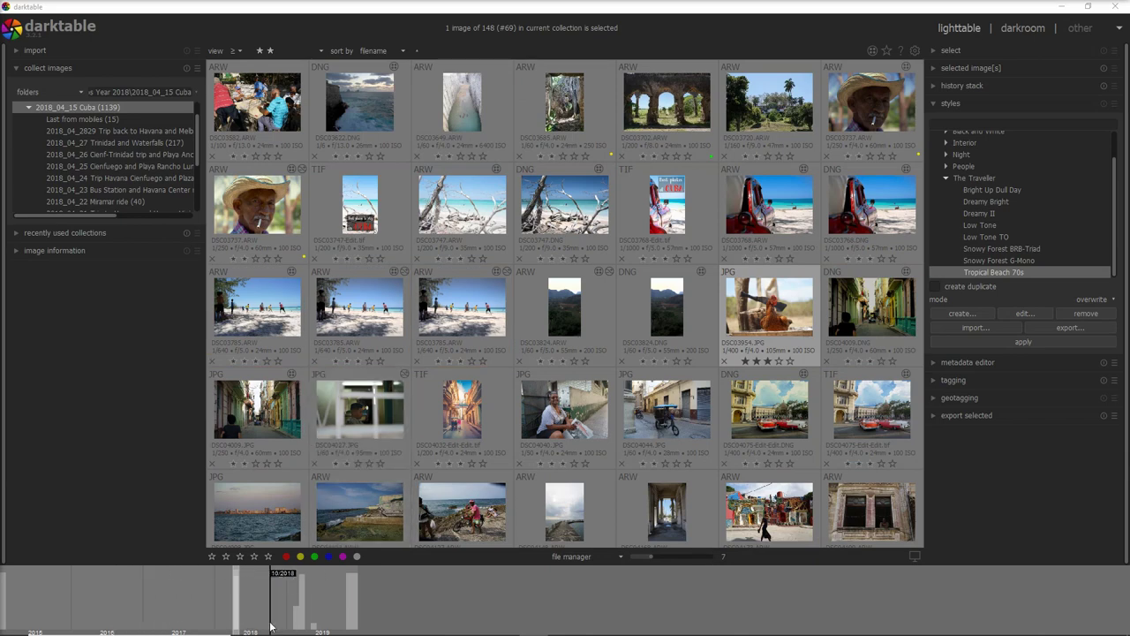
{"action": "key", "text": "x"}
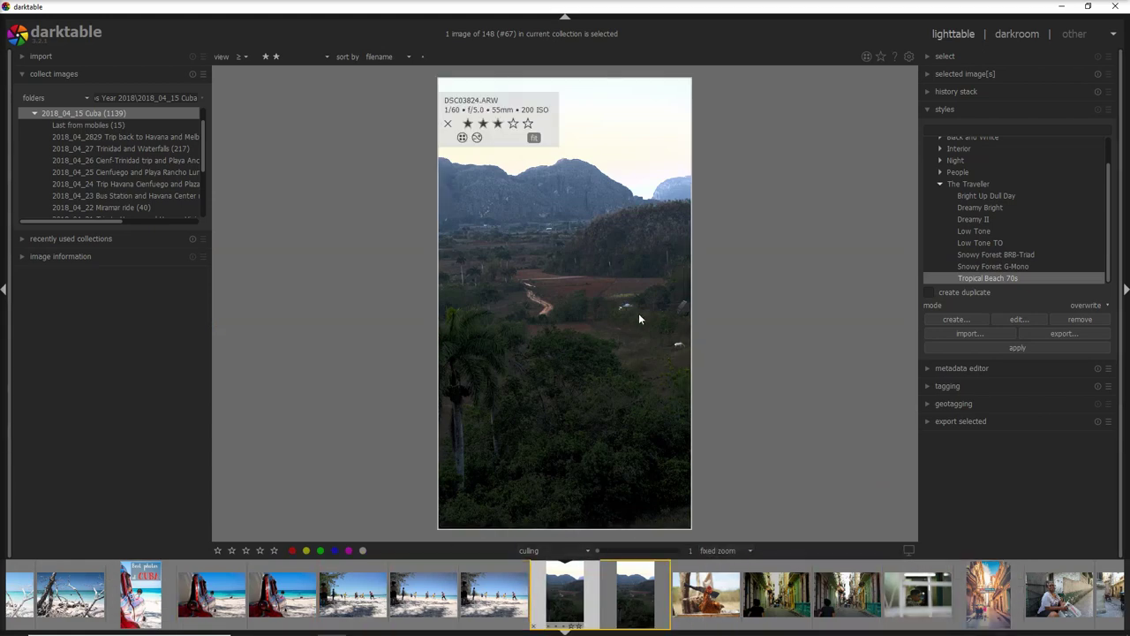
{"action": "left_click", "coordinate": [609, 551]}
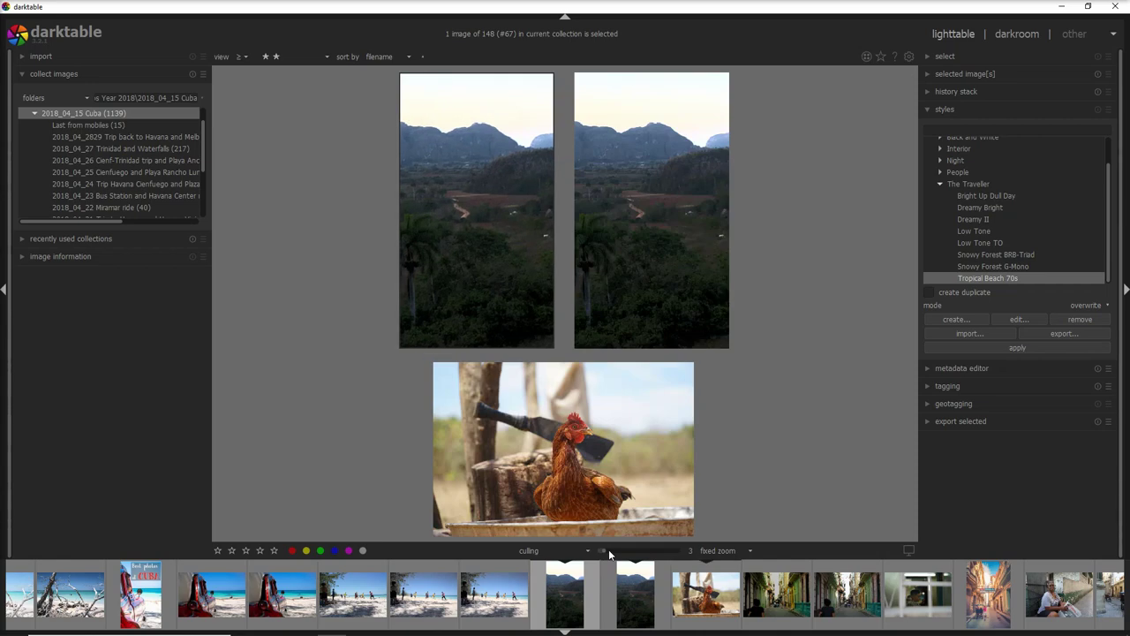
{"action": "left_click", "coordinate": [616, 552]}
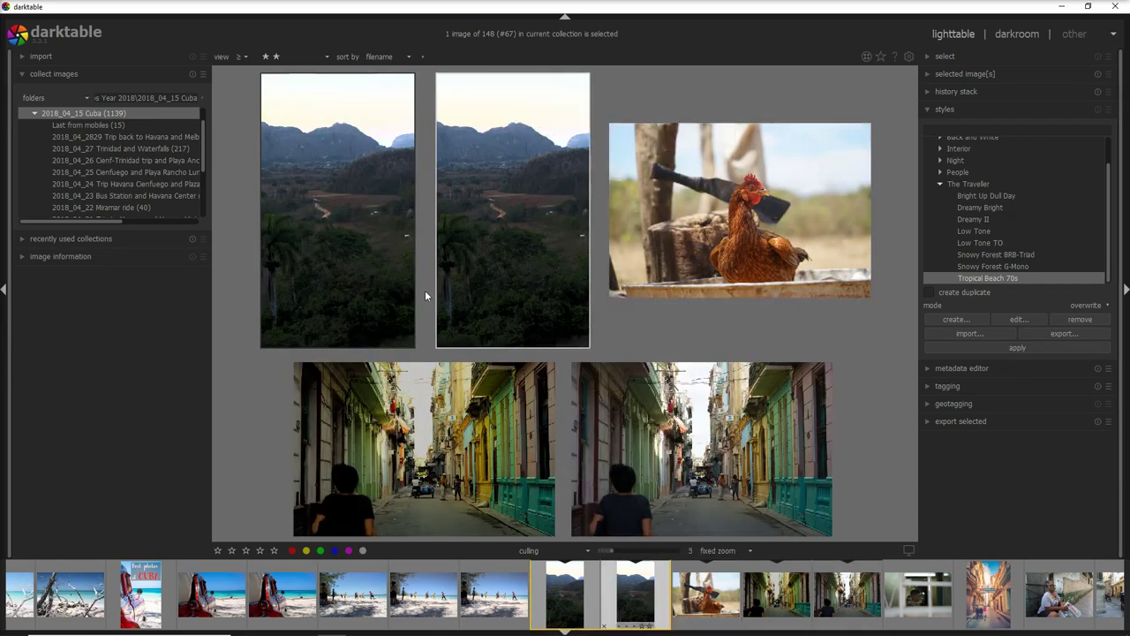
{"action": "left_click_drag", "start_coordinate": [606, 550], "coordinate": [594, 551]}
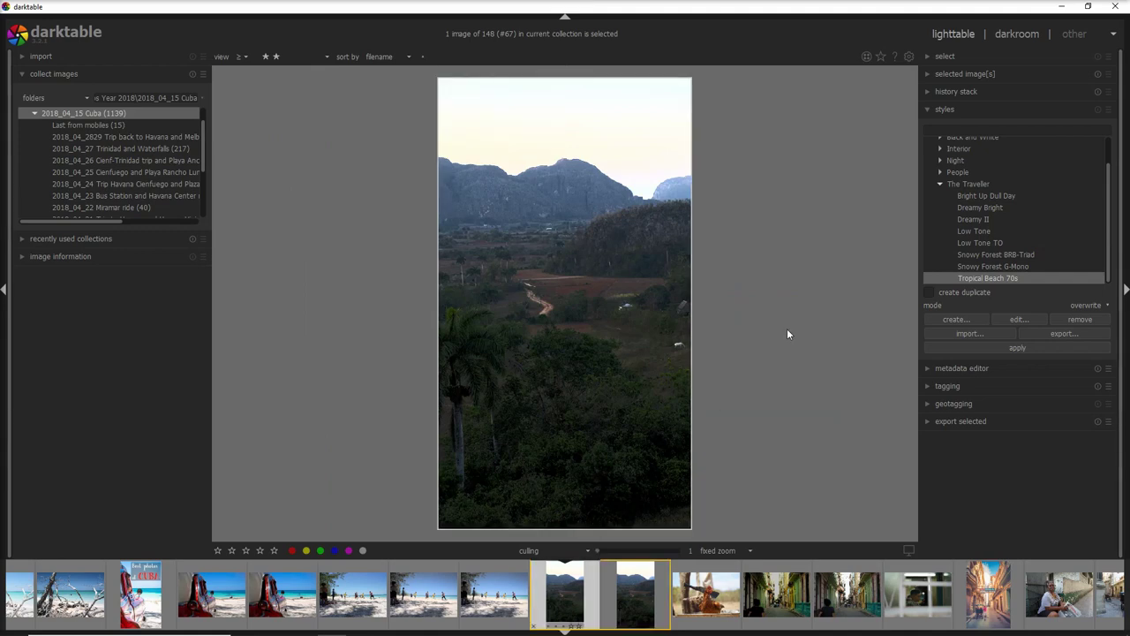
{"action": "key", "text": "x"}
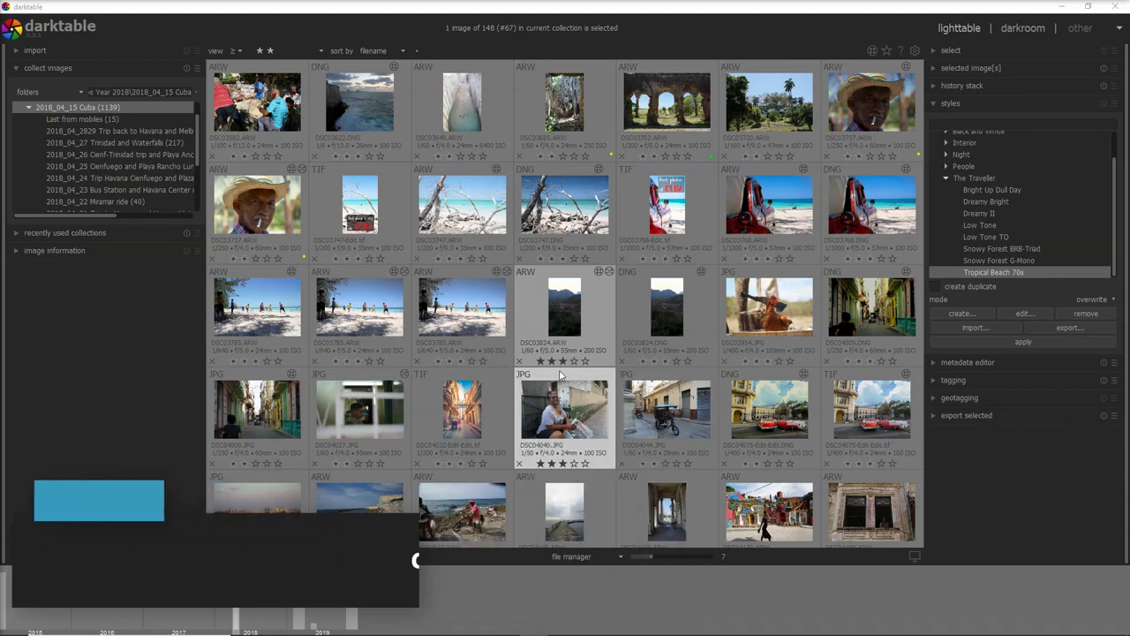
Step: Enlarge the lighttable thumbnails from seven to five per row
{"action": "scroll", "coordinate": [568, 337], "scroll_direction": "down", "scroll_amount": 2}
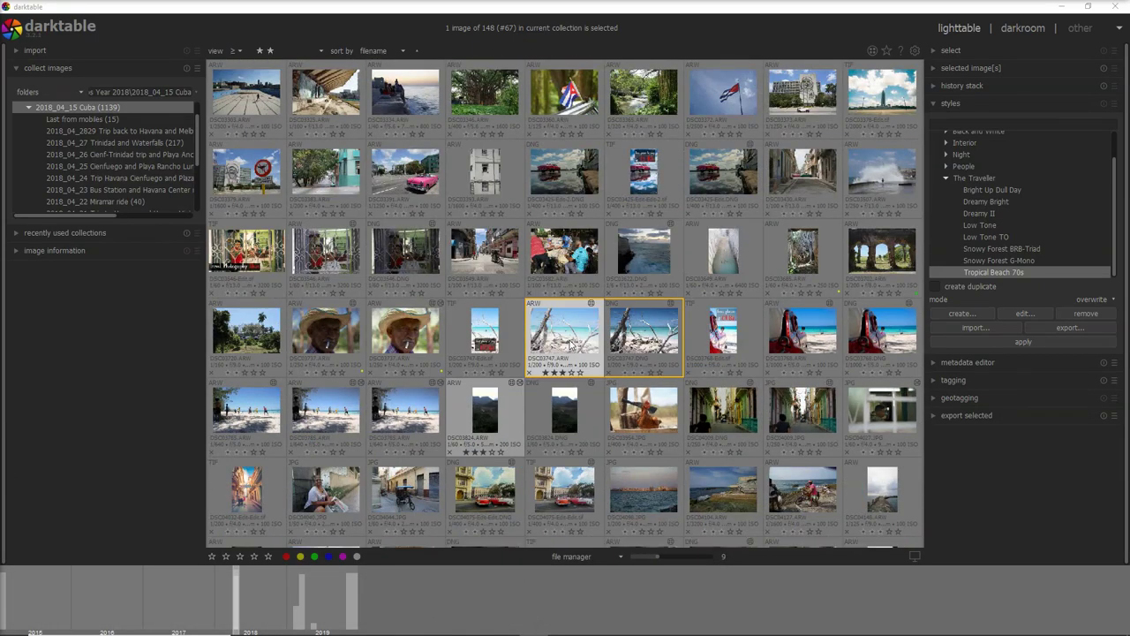
{"action": "scroll", "coordinate": [568, 342], "scroll_direction": "down", "scroll_amount": 4}
{"action": "scroll", "coordinate": [568, 342], "scroll_direction": "up", "scroll_amount": 4}
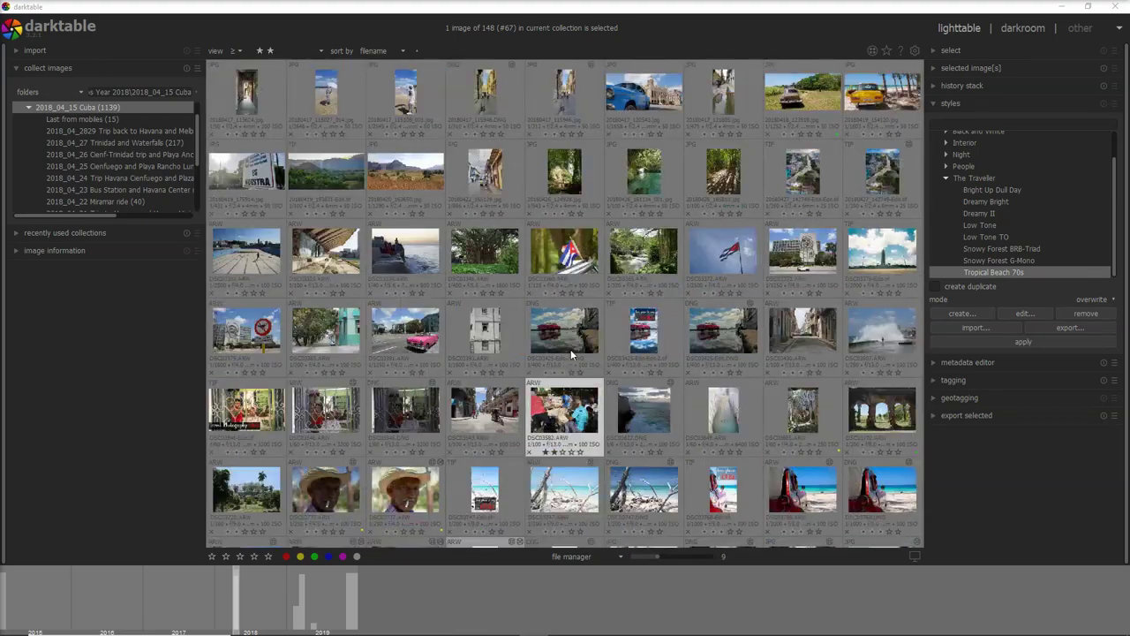
{"action": "scroll", "coordinate": [570, 349], "scroll_direction": "up", "scroll_amount": 1}
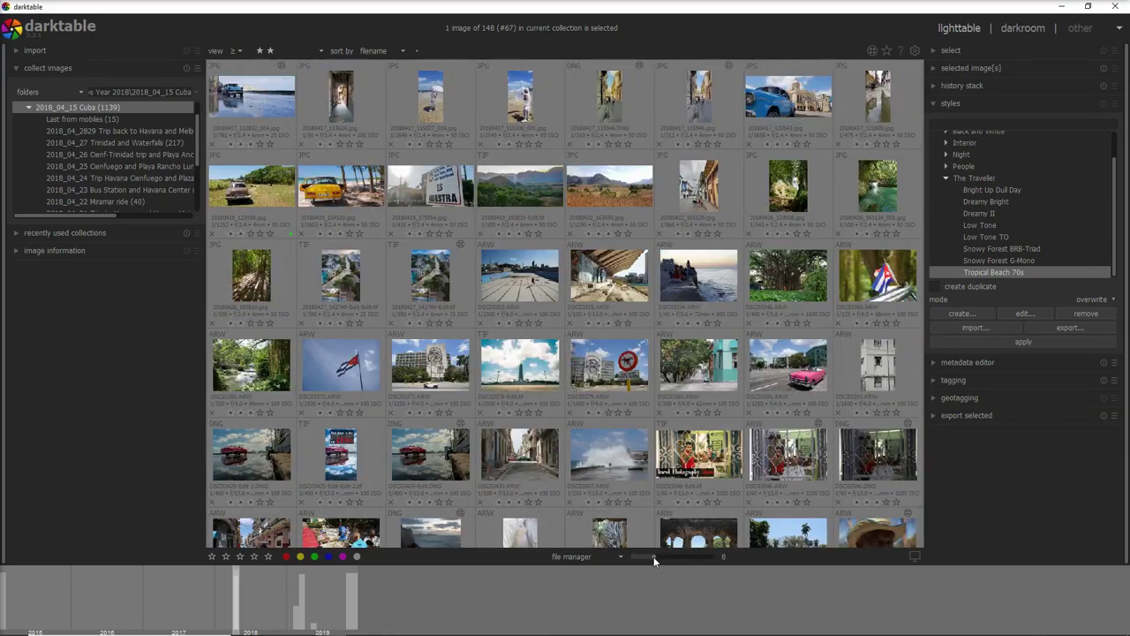
{"action": "mouse_move", "coordinate": [653, 556]}
{"action": "left_mouse_down"}
{"action": "mouse_move", "coordinate": [665, 556]}
{"action": "mouse_move", "coordinate": [637, 557]}
{"action": "mouse_move", "coordinate": [648, 558]}
{"action": "left_mouse_up"}
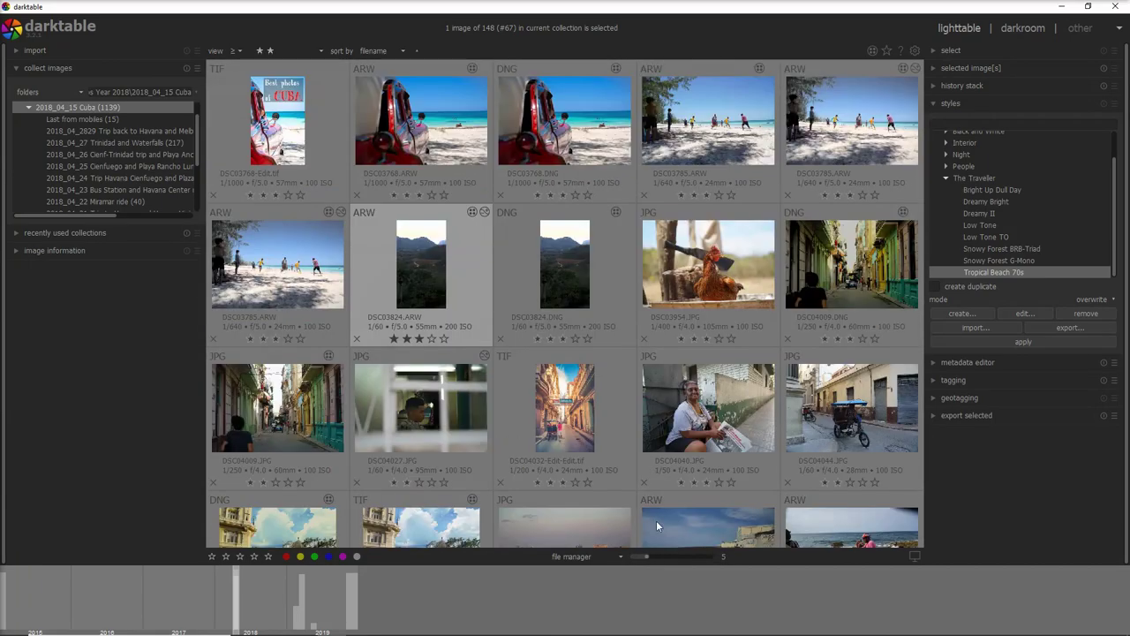
{"action": "scroll", "coordinate": [632, 358], "scroll_direction": "down", "scroll_amount": 2}
Step: Show one thumbnail per row with Alt+1, then hide and restore all side panels
{"action": "key", "text": "alt+1"}
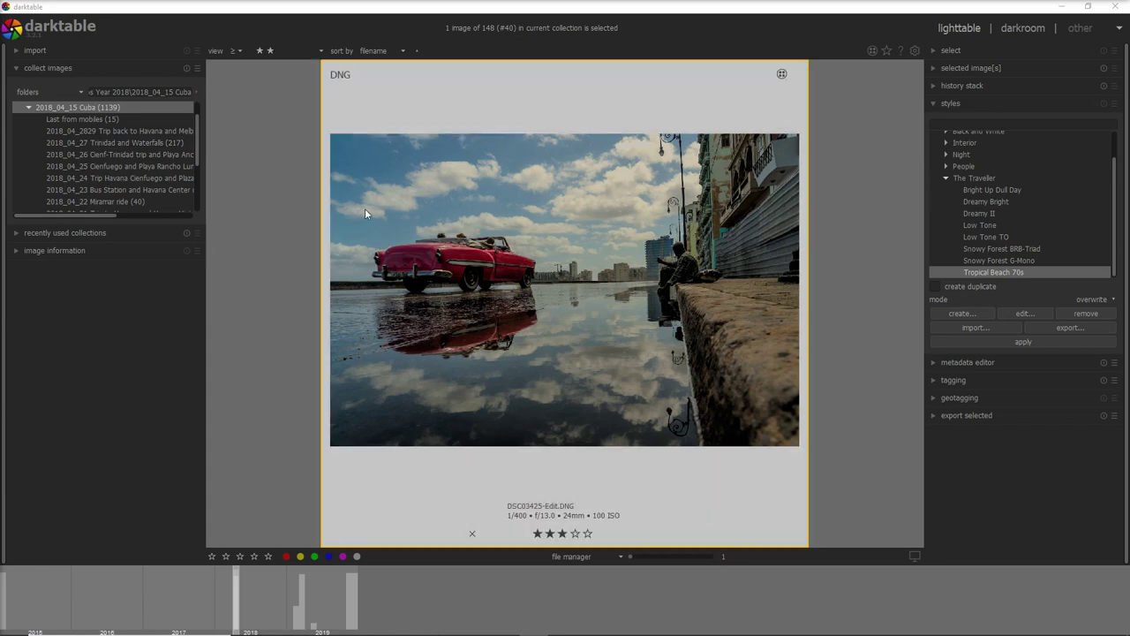
{"action": "key", "text": "Tab"}
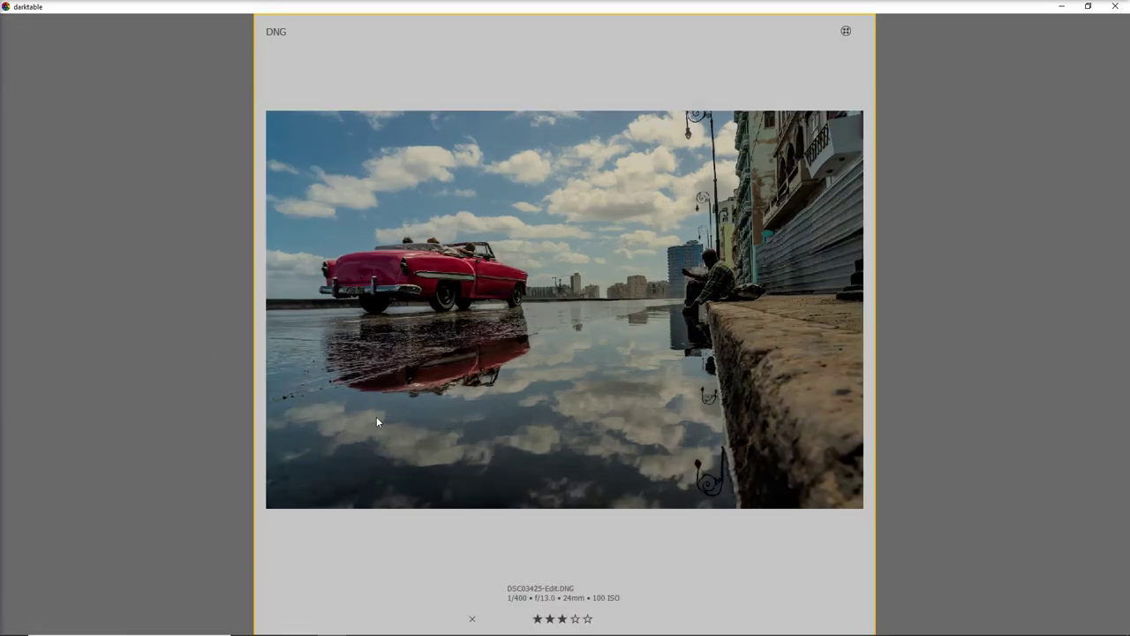
{"action": "key", "text": "Tab"}
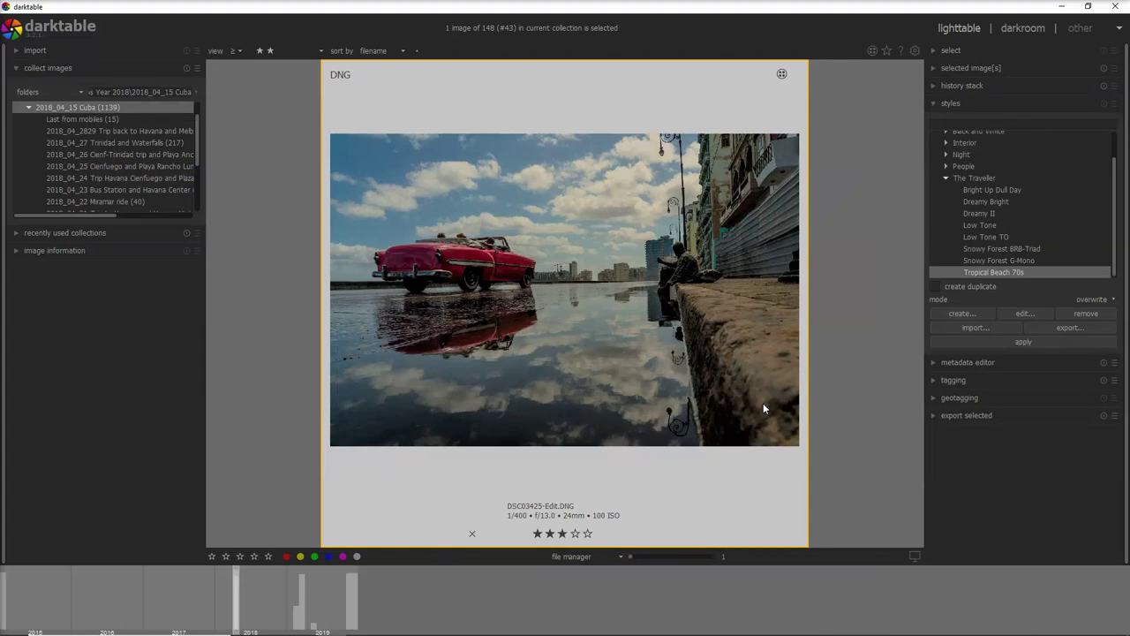
Step: Open DSC03425-Edit.DNG in the darkroom, then hide and restore its editing panels
{"action": "left_click", "coordinate": [1024, 29]}
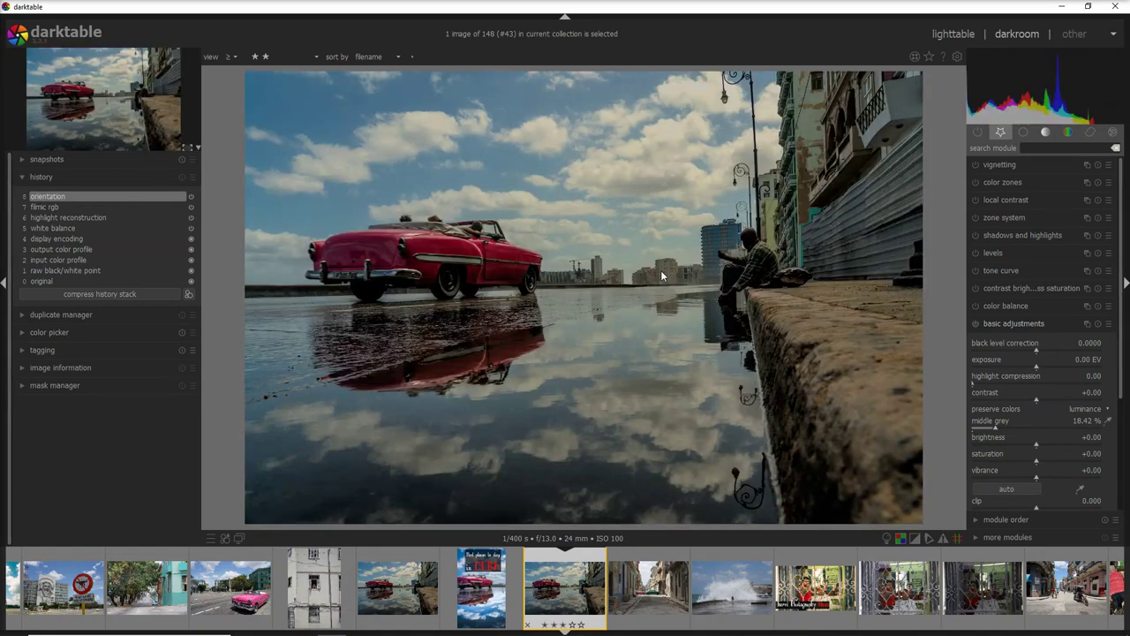
{"action": "key", "text": "Tab"}
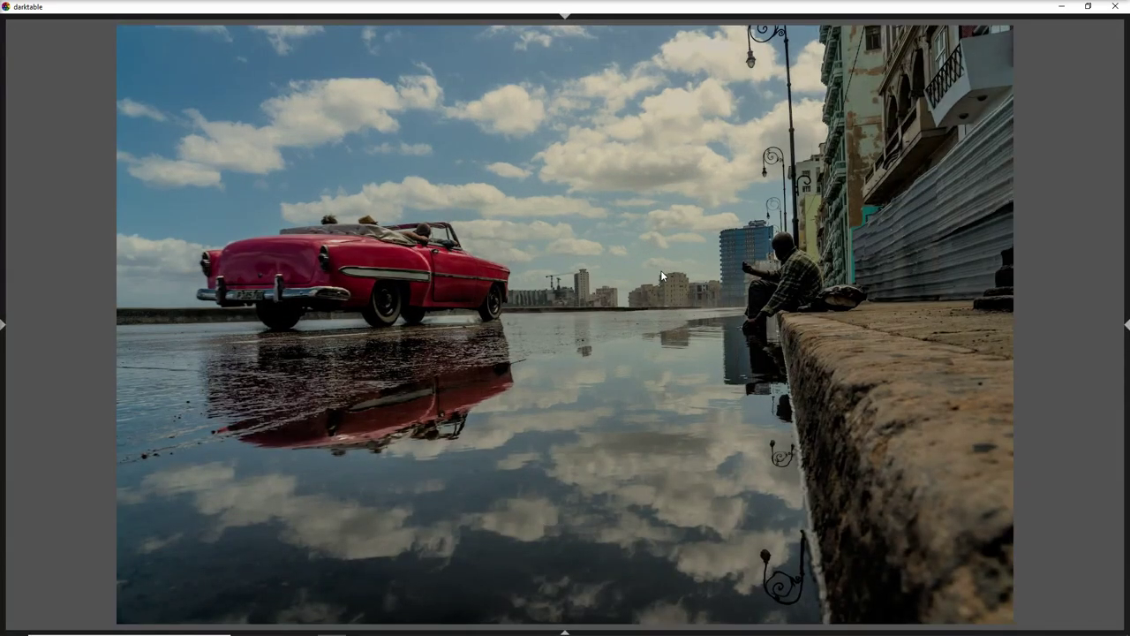
{"action": "key", "text": "Tab"}
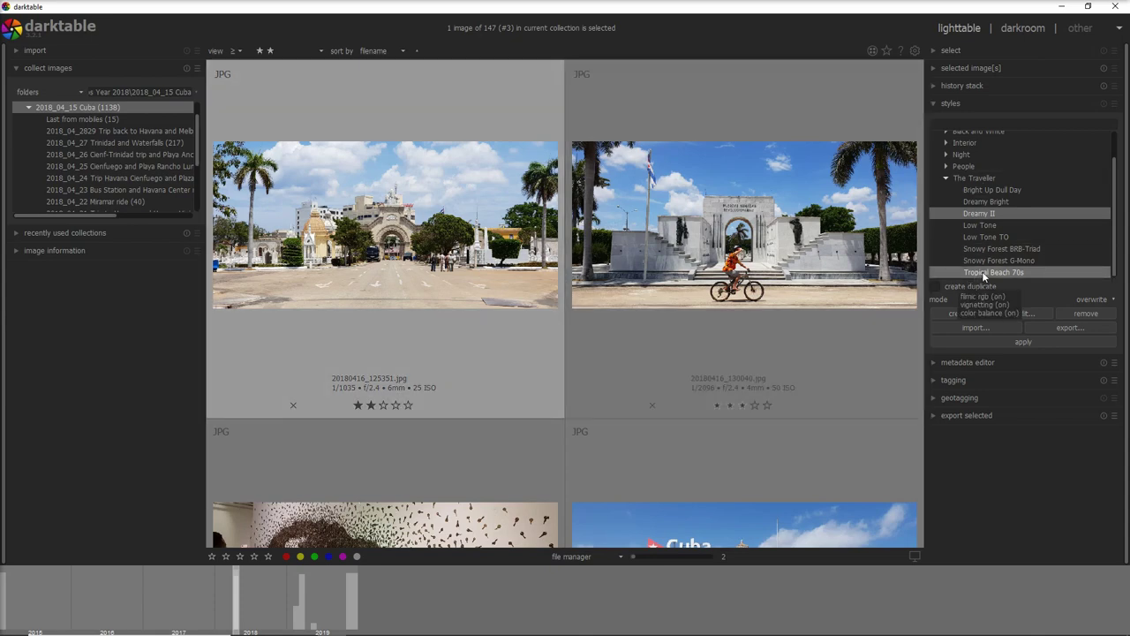
Step: Apply the Tropical Beach 70s style to the cemetery photo and paste it onto the cyclist photo
{"action": "double_click", "coordinate": [982, 271]}
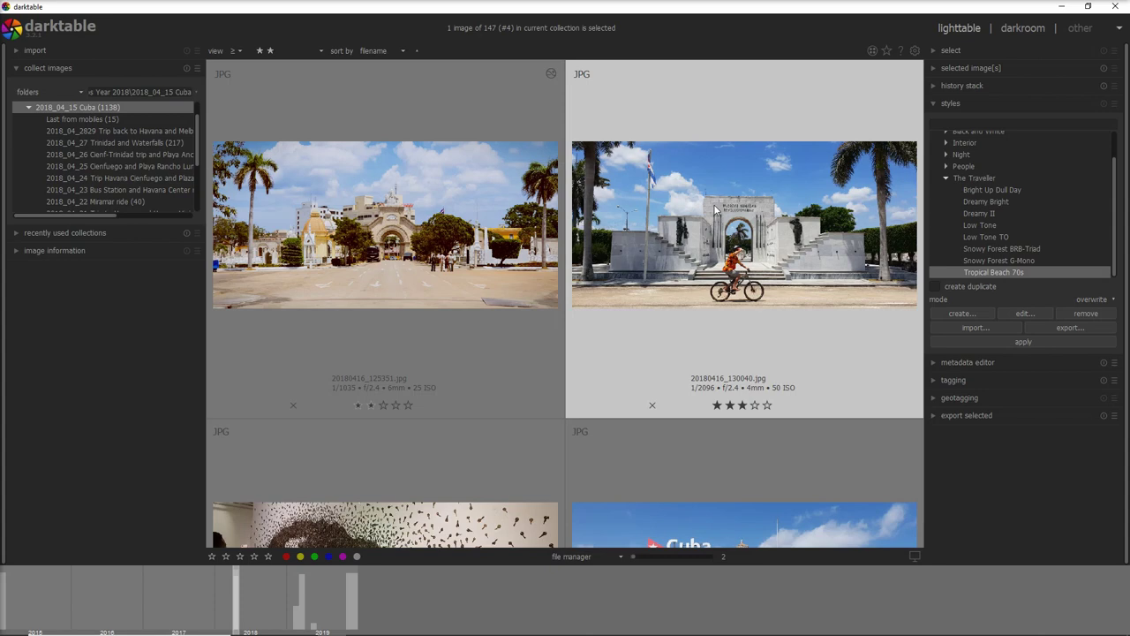
{"action": "key", "text": "ctrl+v"}
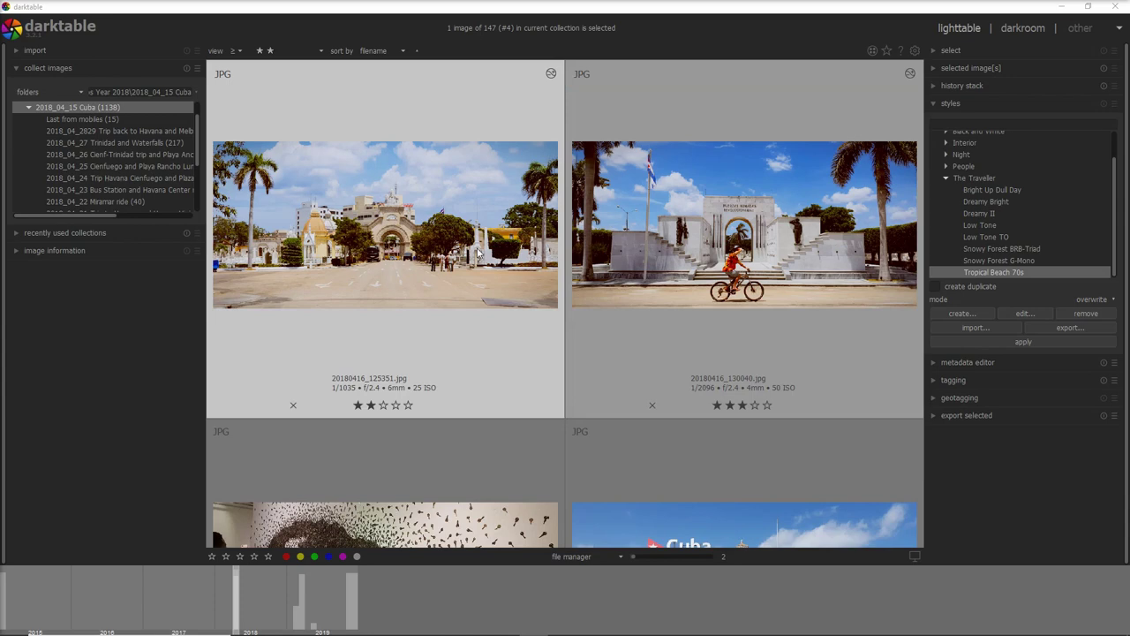
Step: Selectively paste all copied history items onto the cyclist photo with Ctrl+Shift+V
{"action": "key", "text": "ctrl+shift+v"}
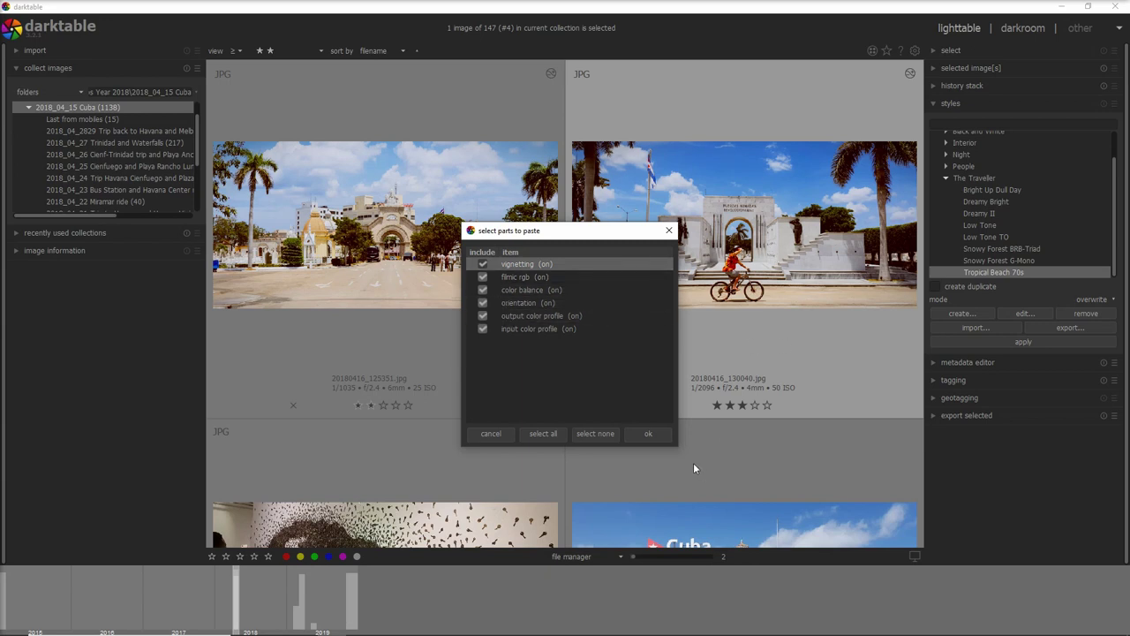
{"action": "key", "text": "Escape"}
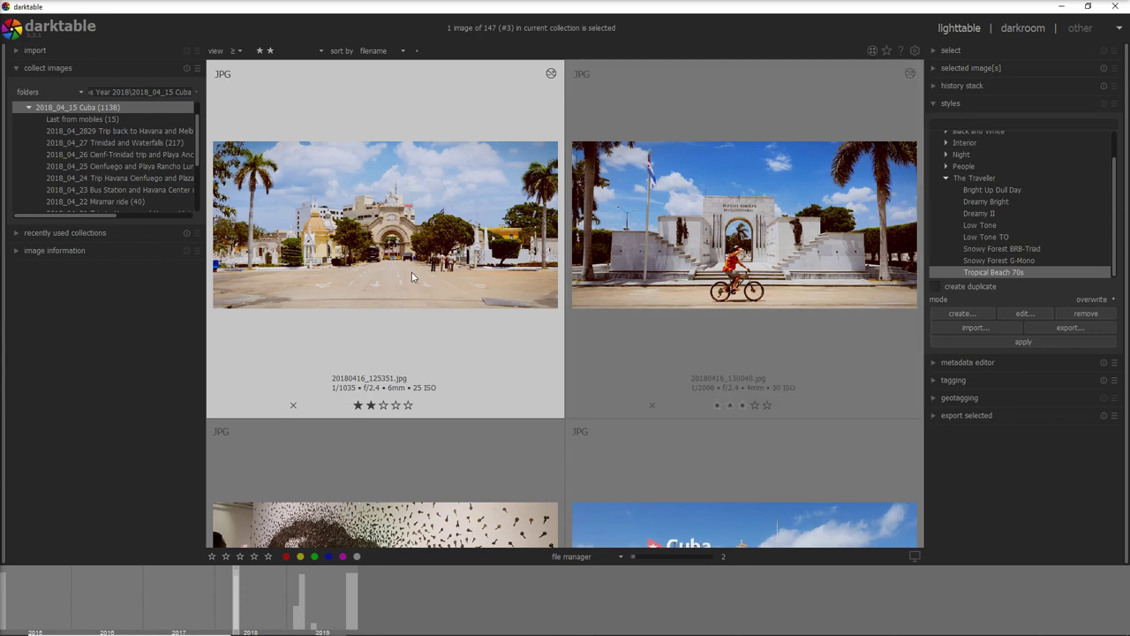
{"action": "key", "text": "ctrl+d"}
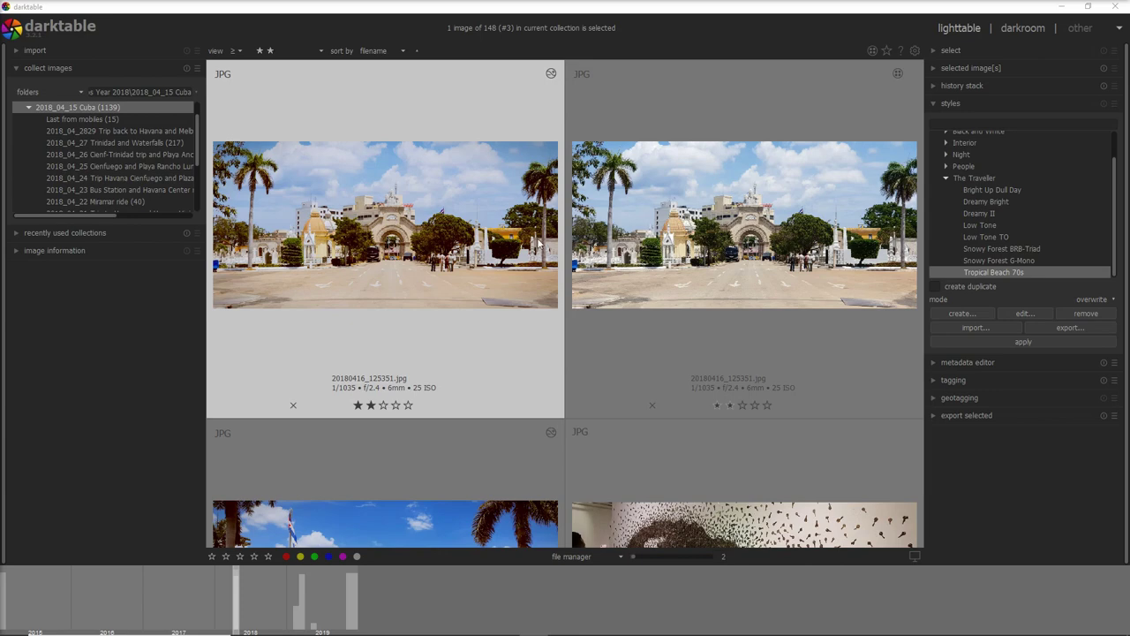
{"action": "key", "text": "Delete"}
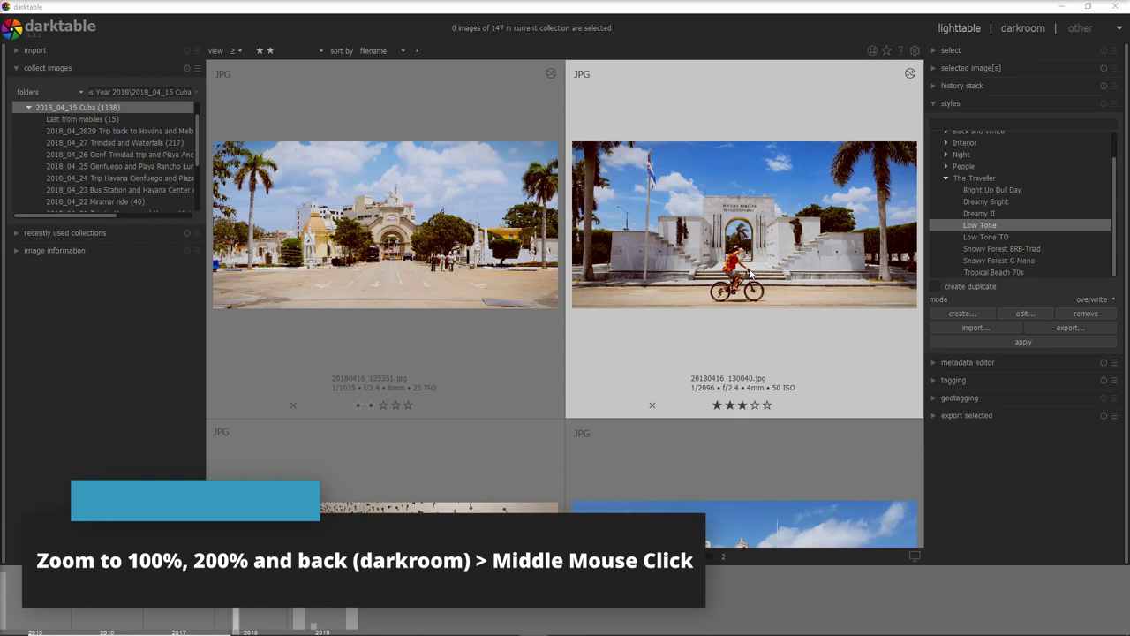
Step: Zoom the cyclist photo to 100% and 200%, fit it back, then open 20180417_112832_004.jpg
{"action": "double_click", "coordinate": [751, 274]}
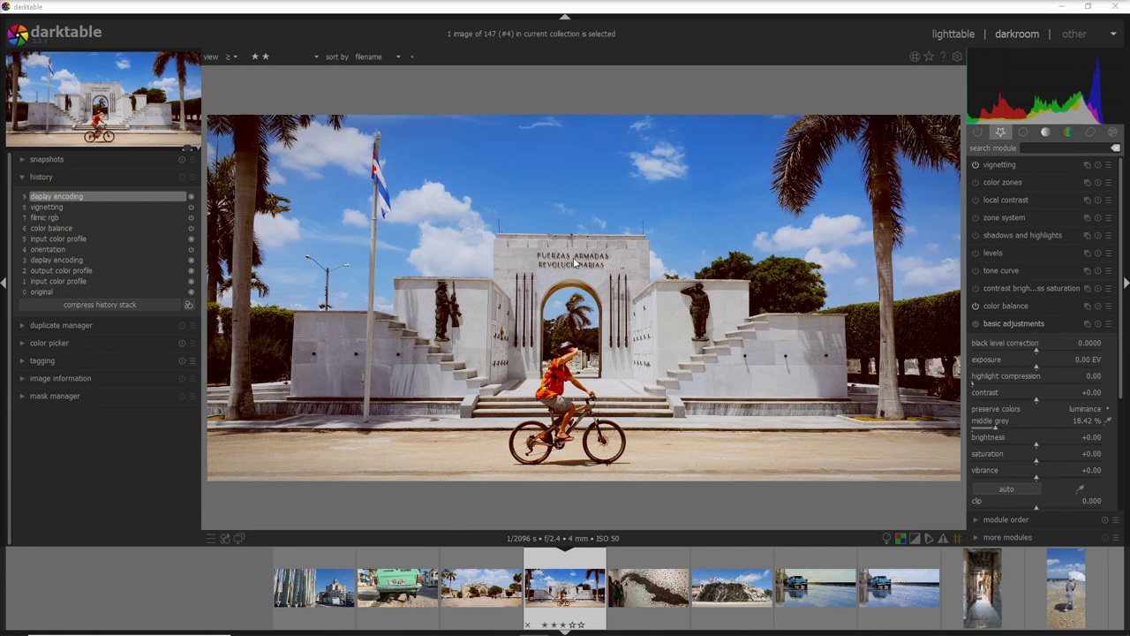
{"action": "middle_click", "coordinate": [575, 261]}
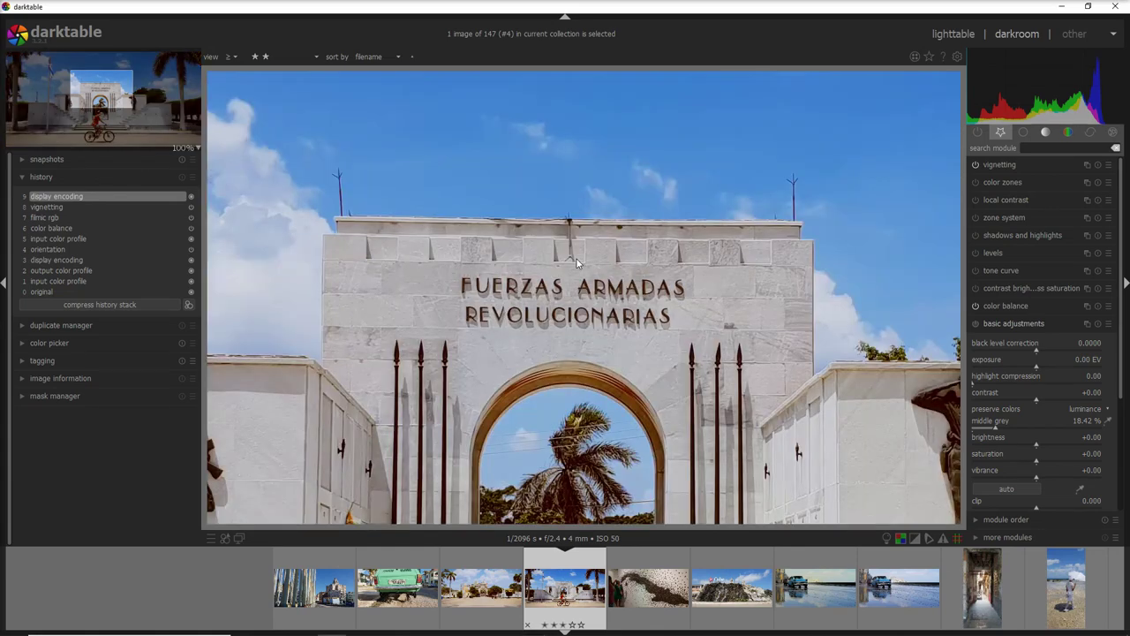
{"action": "middle_click", "coordinate": [588, 314]}
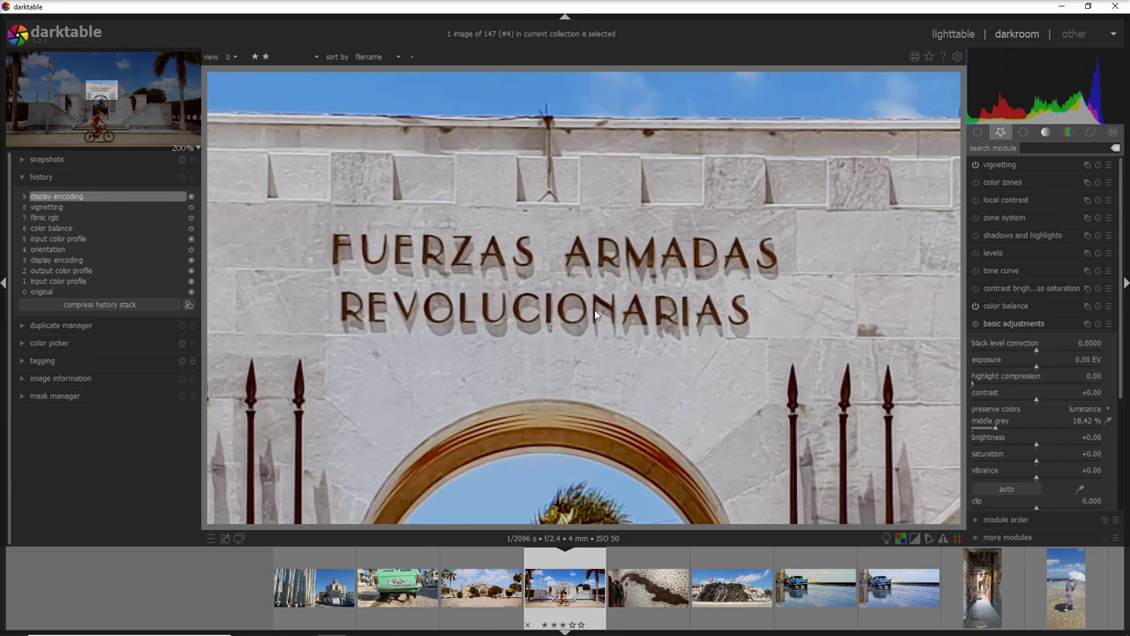
{"action": "middle_click", "coordinate": [595, 315]}
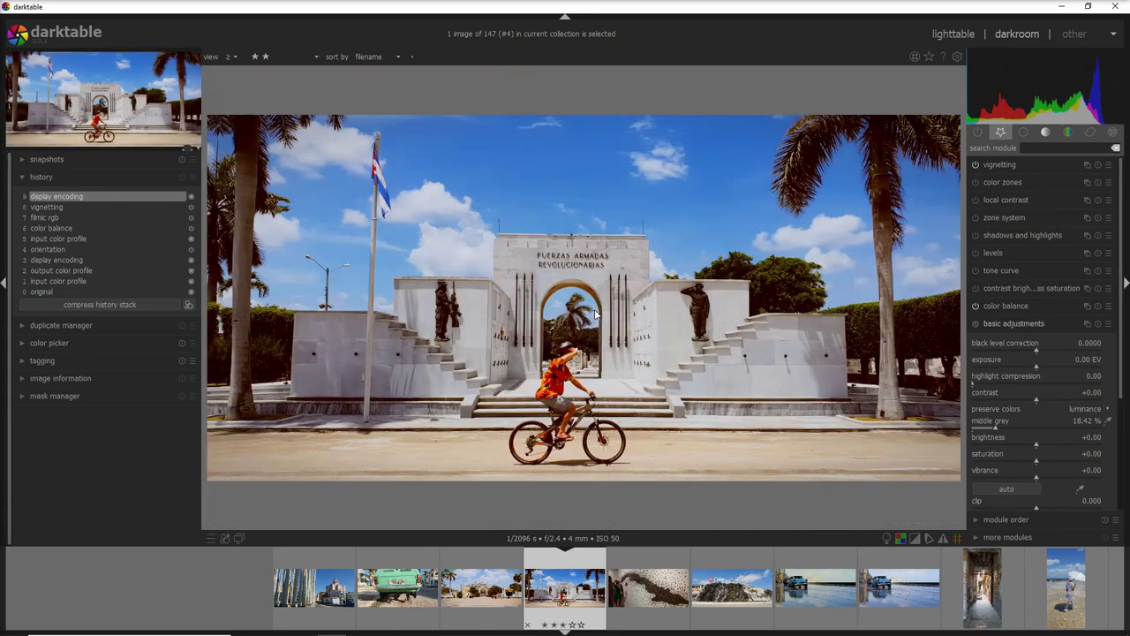
{"action": "left_click", "coordinate": [814, 585]}
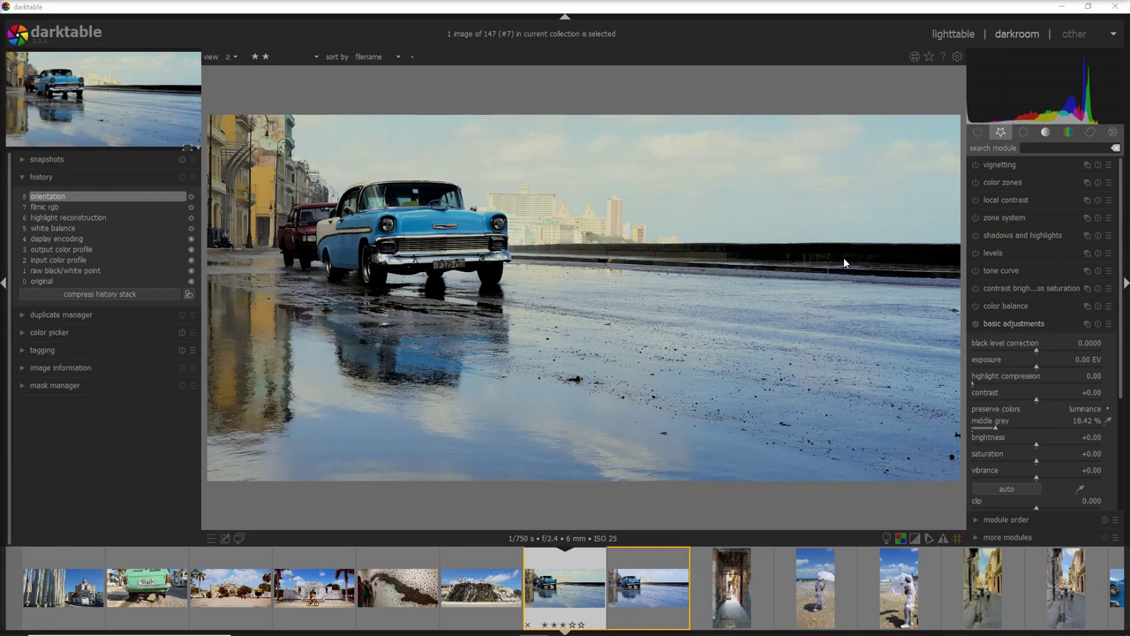
Step: Enable basic adjustments at +0.73 EV exposure and choose a drawn brush mask
{"action": "left_click", "coordinate": [1028, 323]}
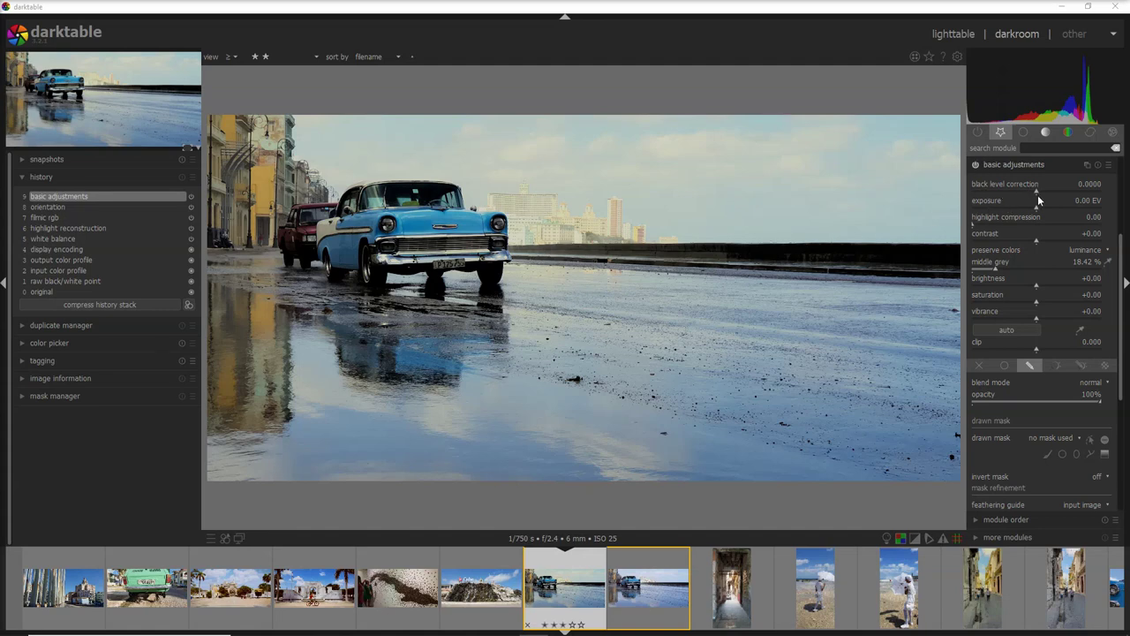
{"action": "left_click_drag", "start_coordinate": [1038, 211], "coordinate": [1047, 209]}
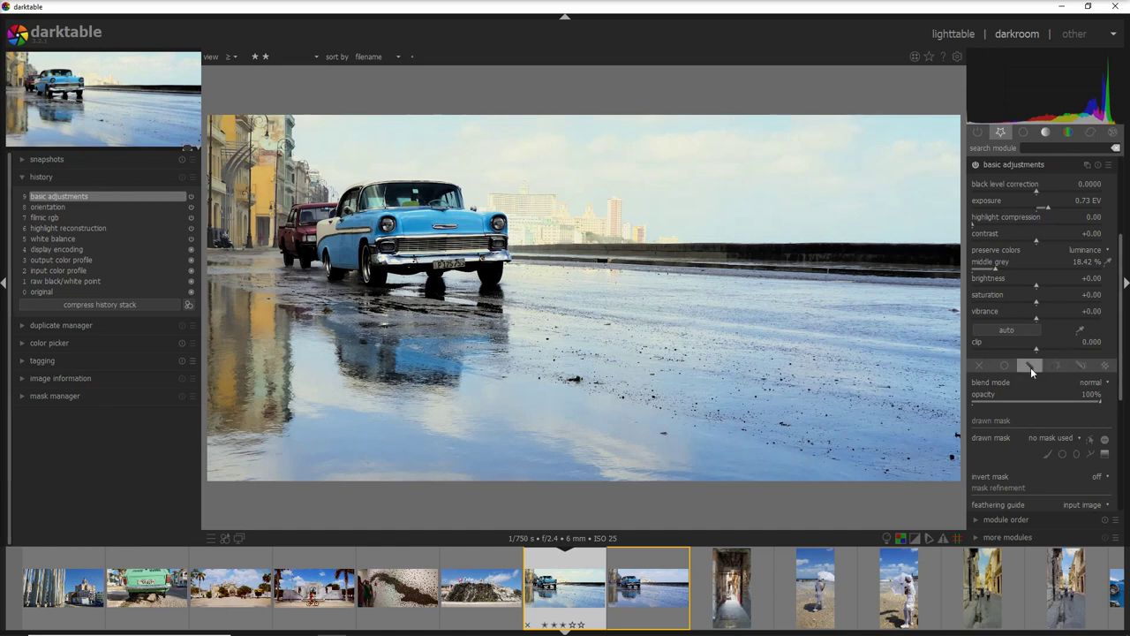
{"action": "left_click", "coordinate": [1048, 454]}
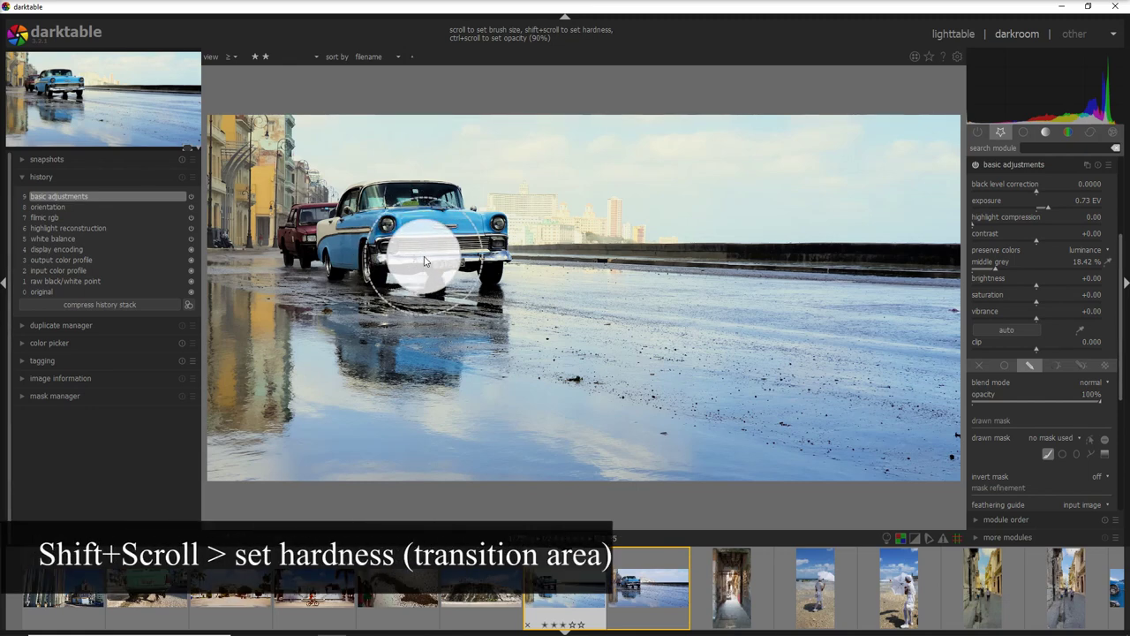
Step: Tune brush hardness and opacity, then paint the mask over the car and its reflection
{"action": "scroll", "coordinate": [425, 261], "scroll_direction": "up", "scroll_amount": 3, "text": "shift"}
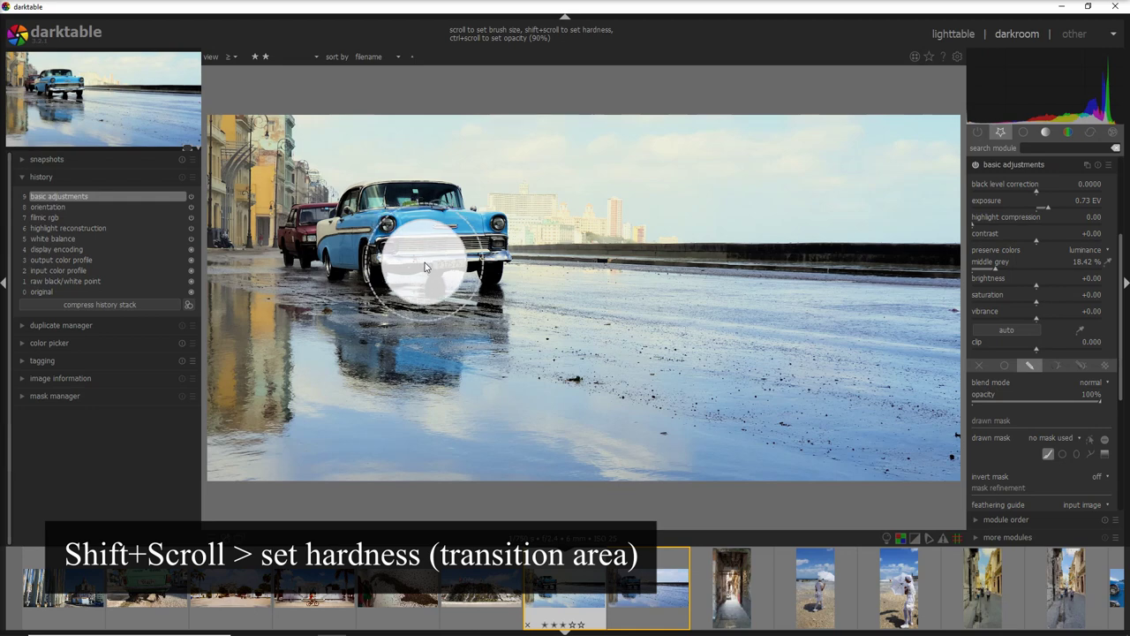
{"action": "scroll", "coordinate": [425, 265], "scroll_direction": "down", "scroll_amount": 2, "text": "shift"}
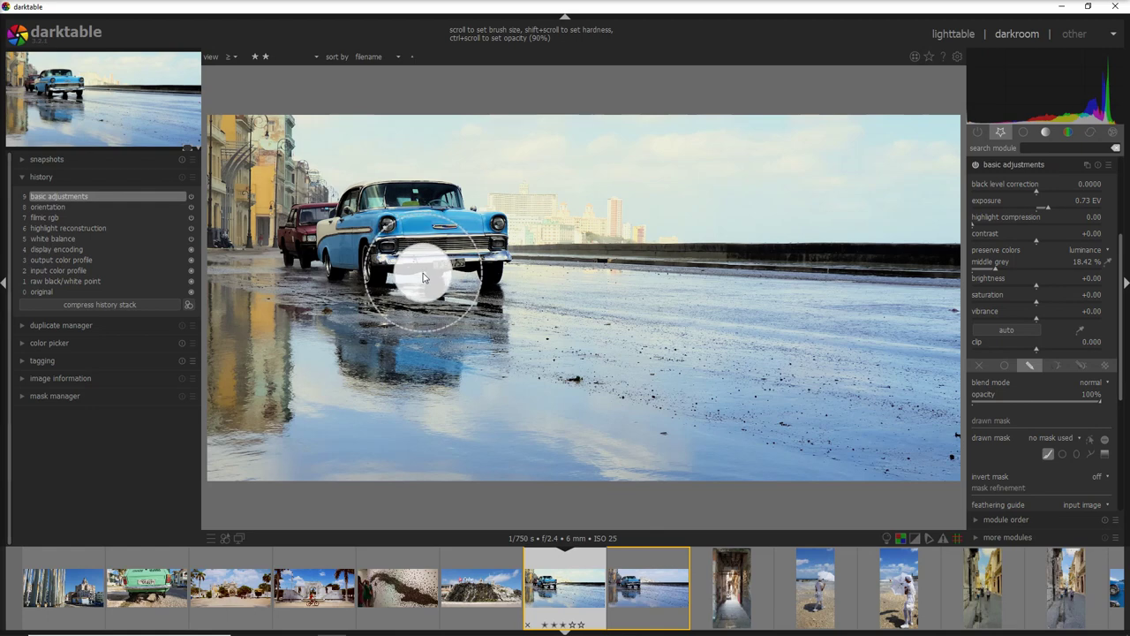
{"action": "scroll", "coordinate": [423, 273], "scroll_direction": "down", "scroll_amount": 2, "text": "shift"}
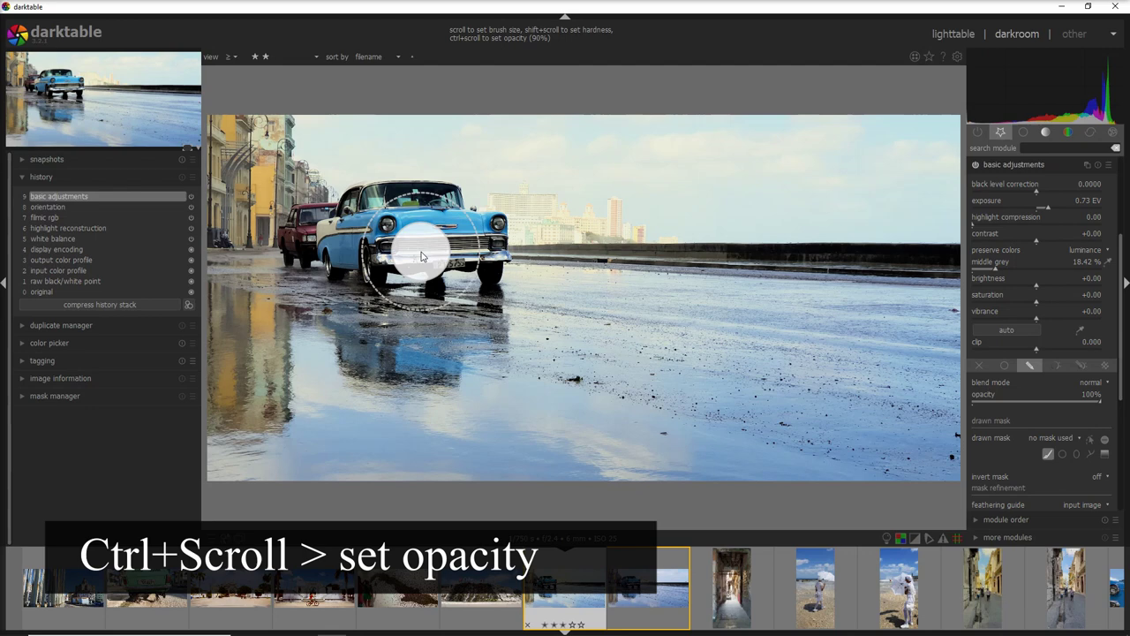
{"action": "scroll", "coordinate": [423, 257], "scroll_direction": "down", "scroll_amount": 4, "text": "ctrl"}
{"action": "scroll", "coordinate": [423, 257], "scroll_direction": "down", "scroll_amount": 2, "text": "ctrl"}
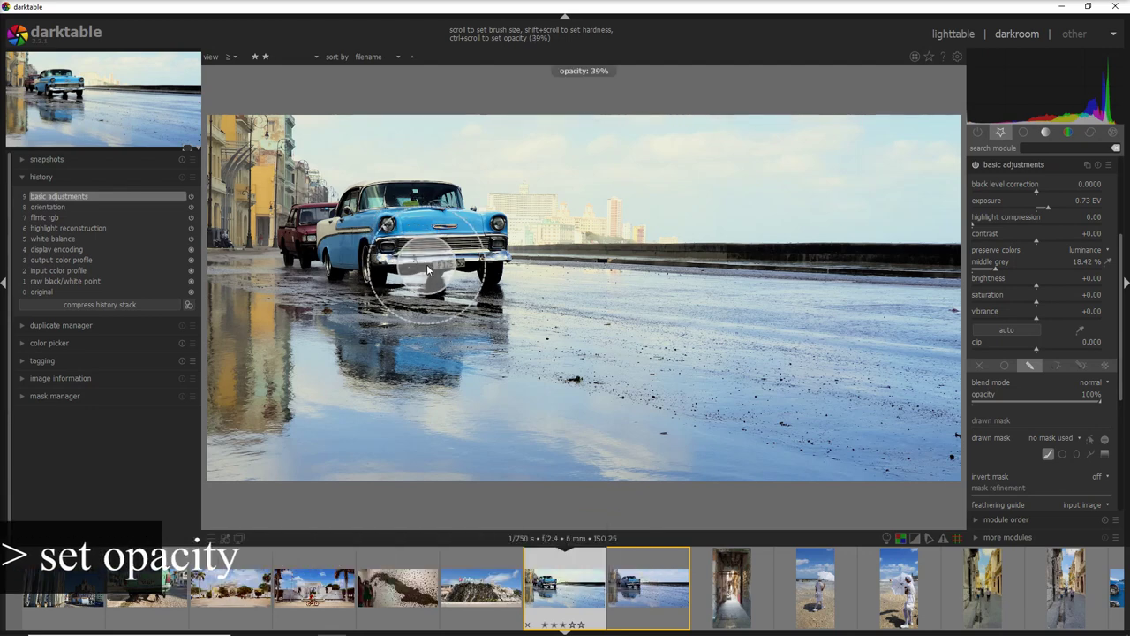
{"action": "scroll", "coordinate": [427, 264], "scroll_direction": "down", "scroll_amount": 4, "text": "ctrl"}
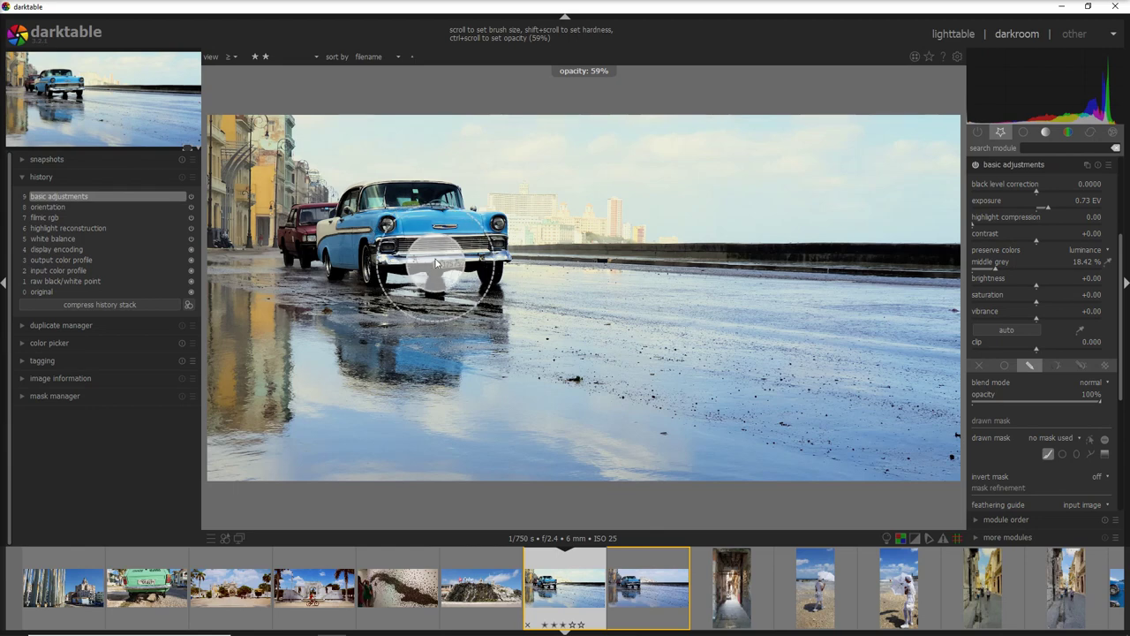
{"action": "scroll", "coordinate": [424, 256], "scroll_direction": "up", "scroll_amount": 10, "text": "ctrl"}
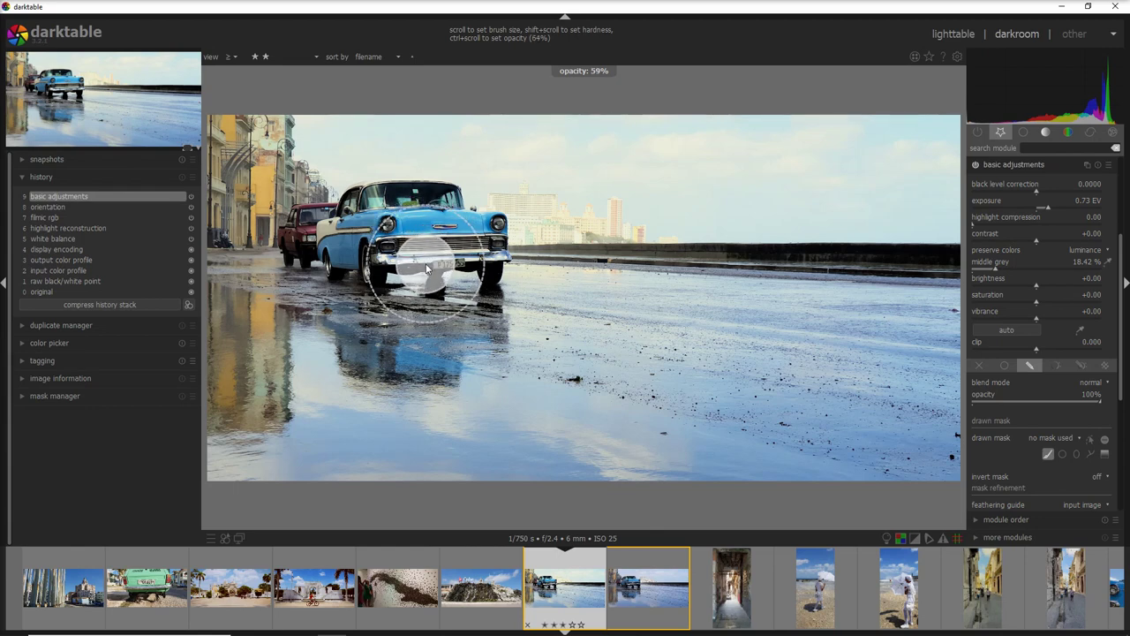
{"action": "scroll", "coordinate": [428, 268], "scroll_direction": "down", "scroll_amount": 8, "text": "ctrl"}
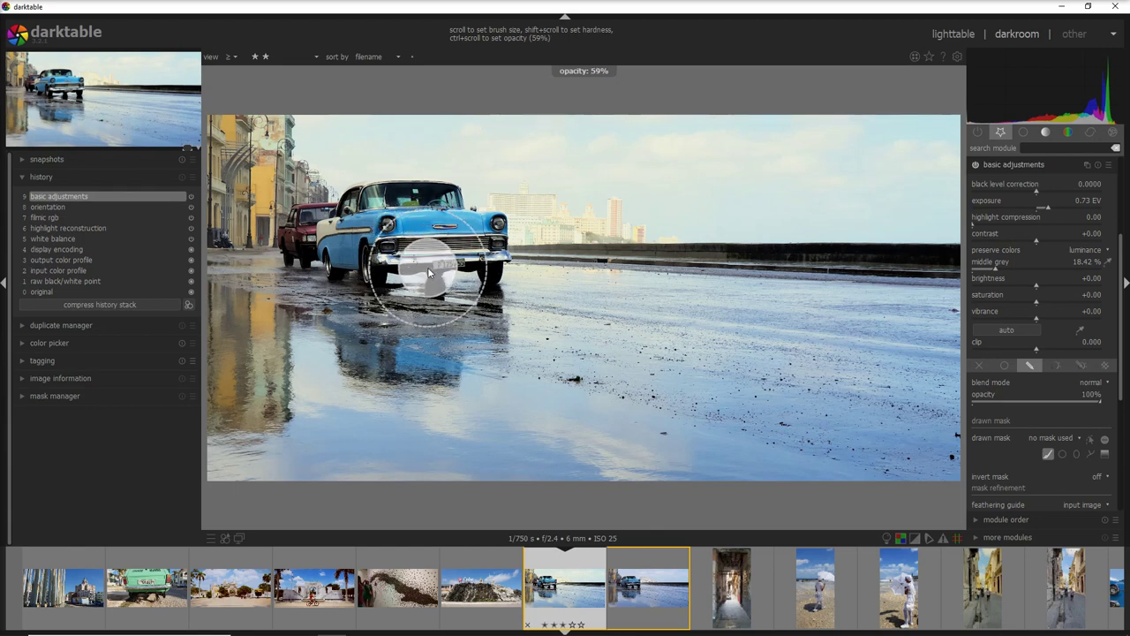
{"action": "scroll", "coordinate": [425, 272], "scroll_direction": "up", "scroll_amount": 4, "text": "ctrl"}
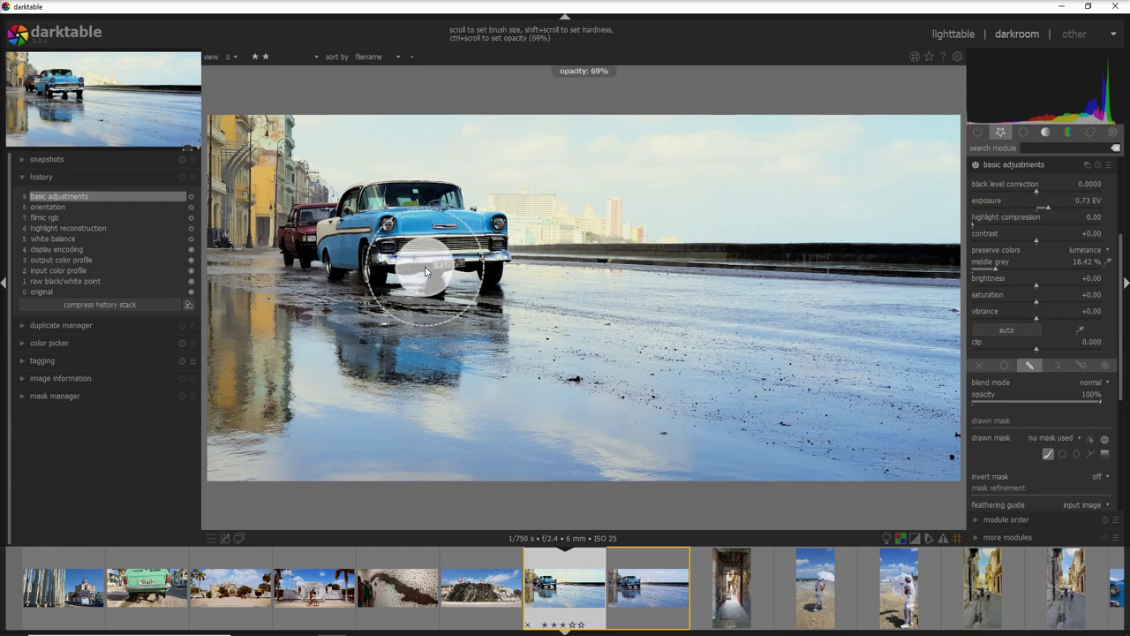
{"action": "scroll", "coordinate": [425, 272], "scroll_direction": "up", "scroll_amount": 3, "text": "ctrl"}
{"action": "mouse_move", "coordinate": [424, 273]}
{"action": "left_mouse_down"}
{"action": "mouse_move", "coordinate": [374, 310]}
{"action": "mouse_move", "coordinate": [441, 345]}
{"action": "mouse_move", "coordinate": [425, 330]}
{"action": "left_mouse_up"}
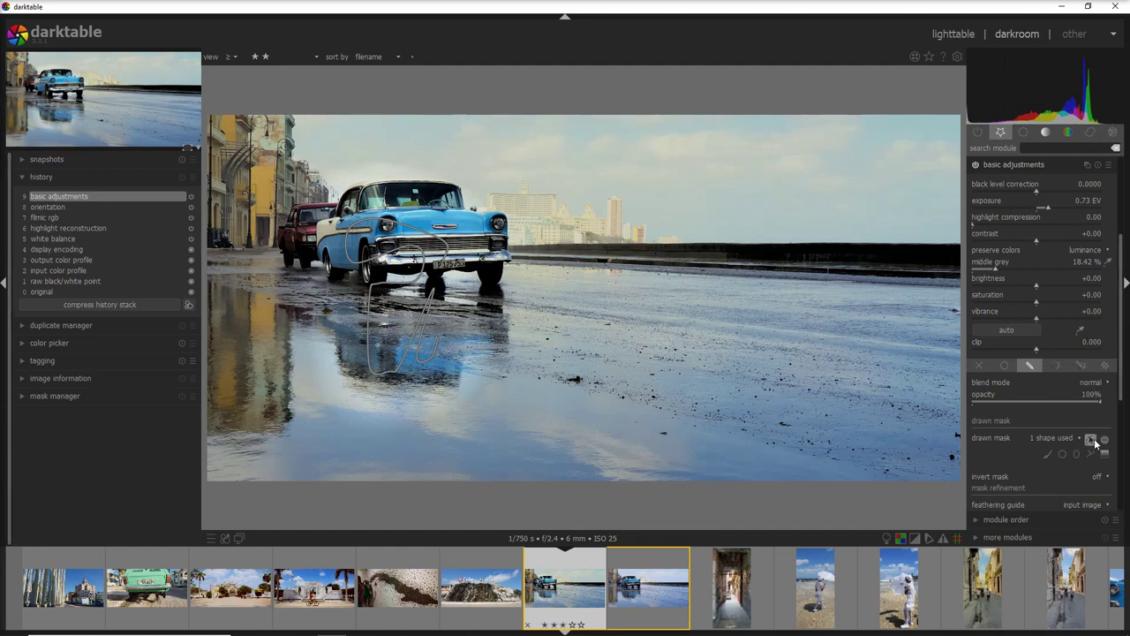
Step: Stop editing the mask shapes and switch basic adjustments off to compare
{"action": "left_click", "coordinate": [1090, 439]}
{"action": "left_click", "coordinate": [975, 165]}
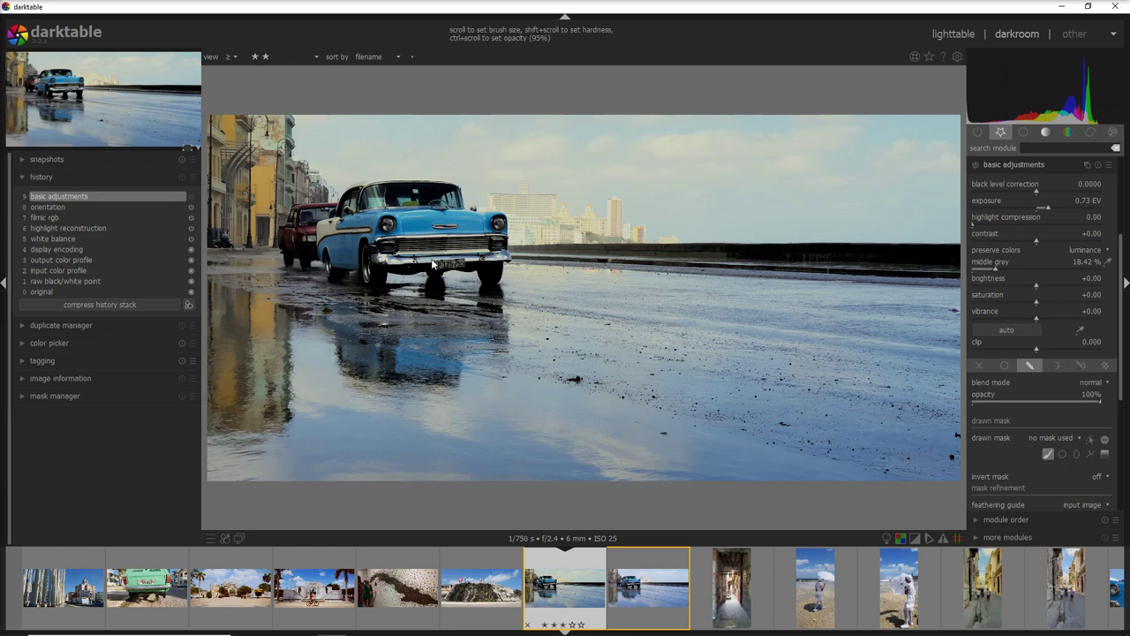
Step: Paint brush strokes over the blue car, the left edge and the left building's reflection
{"action": "mouse_move", "coordinate": [468, 216]}
{"action": "left_mouse_down"}
{"action": "mouse_move", "coordinate": [404, 222]}
{"action": "mouse_move", "coordinate": [361, 252]}
{"action": "mouse_move", "coordinate": [413, 260]}
{"action": "mouse_move", "coordinate": [395, 287]}
{"action": "mouse_move", "coordinate": [366, 236]}
{"action": "left_mouse_up"}
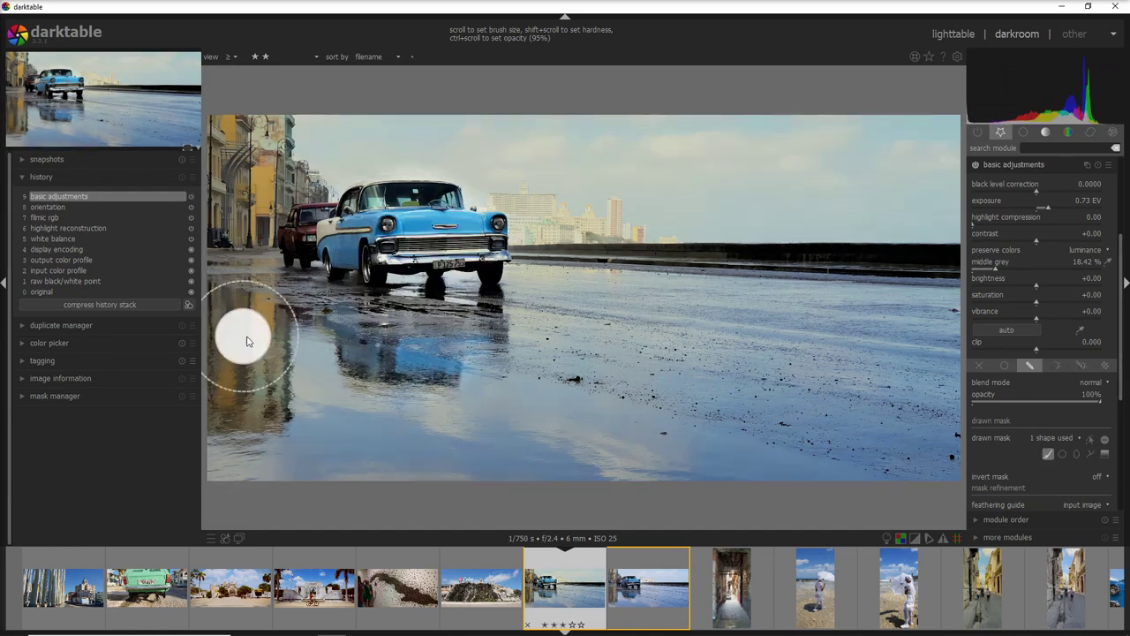
{"action": "left_click_drag", "start_coordinate": [249, 339], "coordinate": [255, 346]}
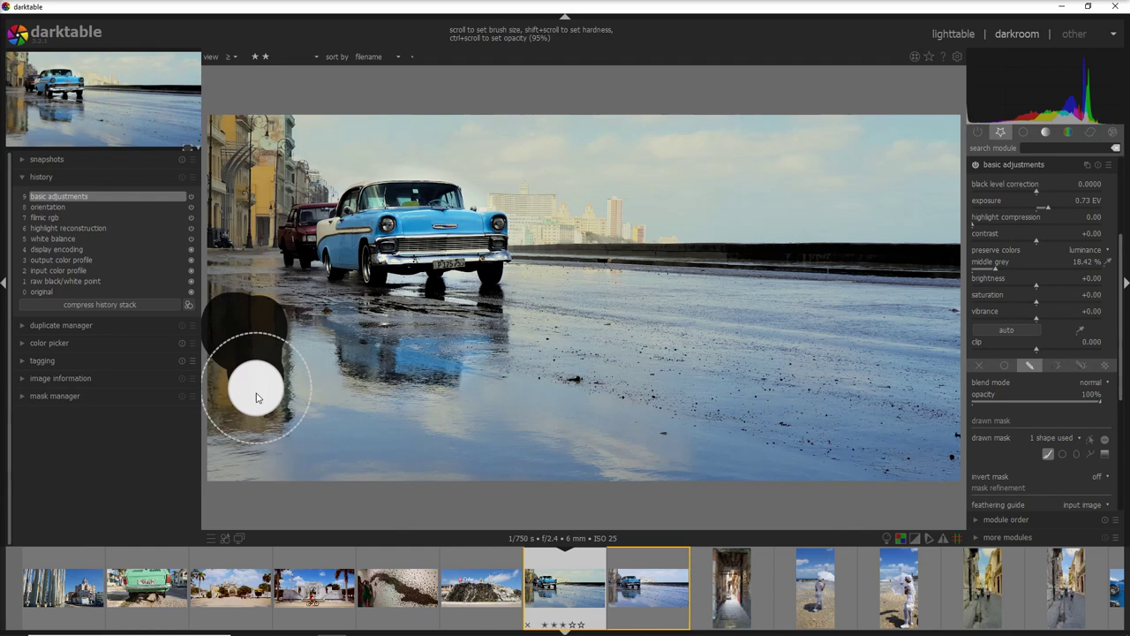
{"action": "mouse_move", "coordinate": [256, 398]}
{"action": "left_mouse_down"}
{"action": "mouse_move", "coordinate": [227, 359]}
{"action": "mouse_move", "coordinate": [228, 265]}
{"action": "mouse_move", "coordinate": [241, 236]}
{"action": "mouse_move", "coordinate": [221, 203]}
{"action": "mouse_move", "coordinate": [229, 131]}
{"action": "mouse_move", "coordinate": [224, 225]}
{"action": "left_mouse_up"}
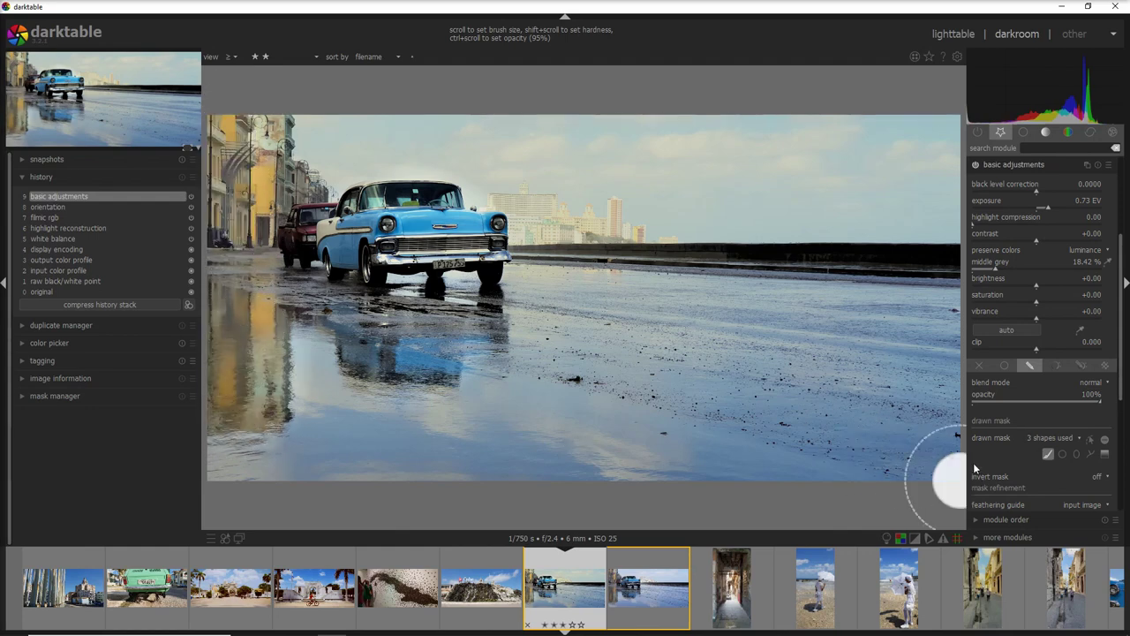
Step: Toggle basic adjustments off and on twice to compare, then undo the edit
{"action": "left_click", "coordinate": [977, 164]}
{"action": "left_click", "coordinate": [978, 164]}
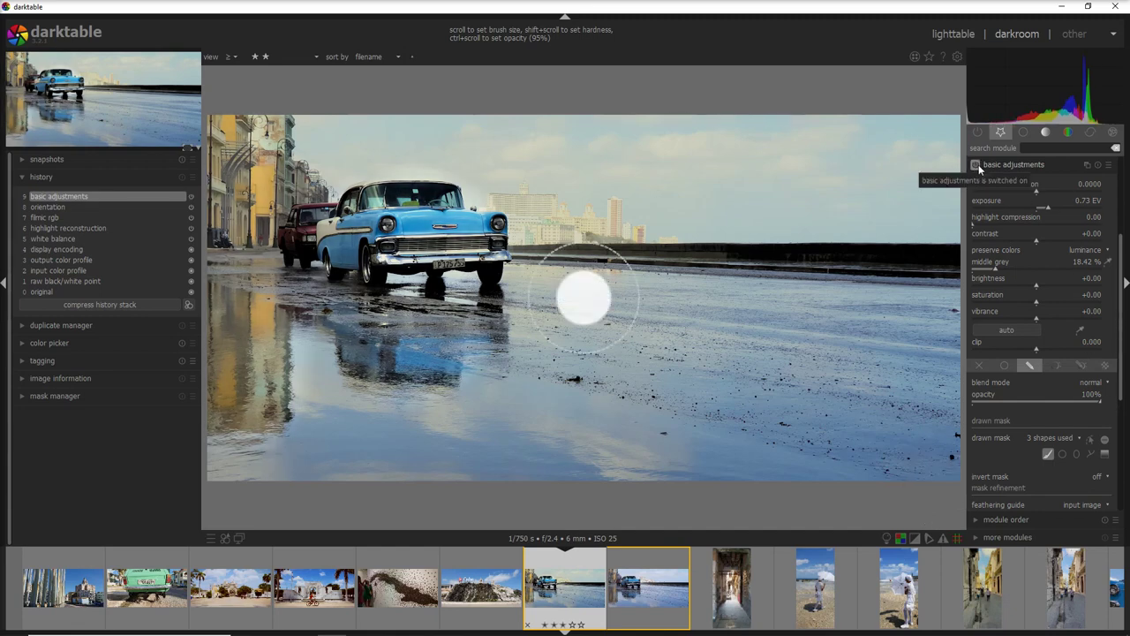
{"action": "left_click", "coordinate": [978, 164]}
{"action": "left_click", "coordinate": [978, 165]}
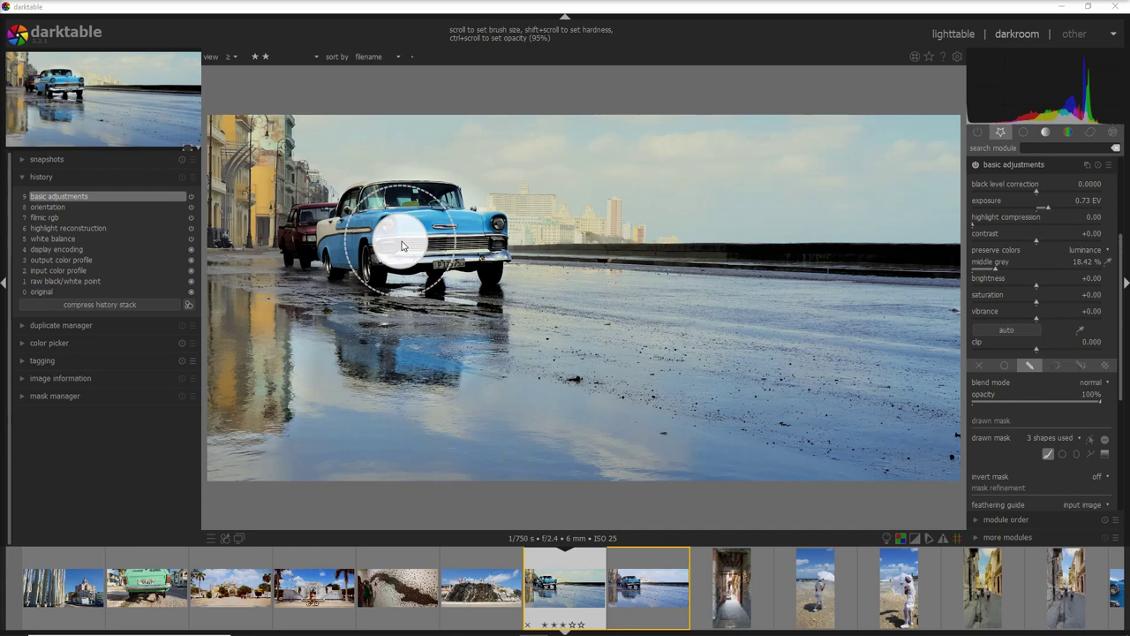
{"action": "key", "text": "ctrl+z"}
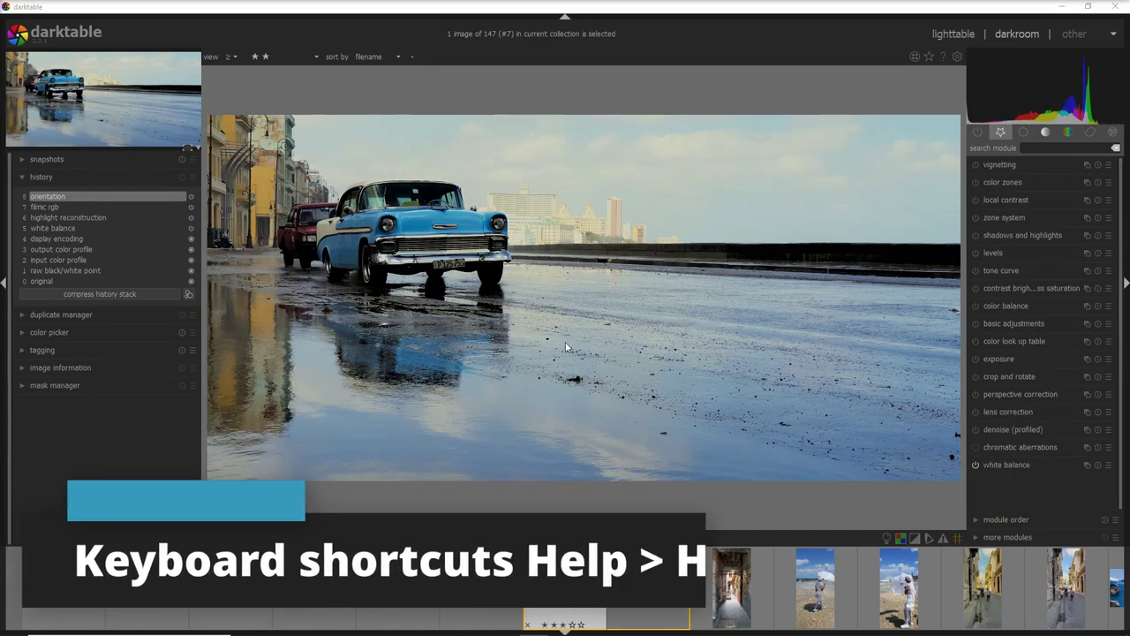
Step: Show the keyboard shortcuts overview with the H key
{"action": "key", "text": "h"}
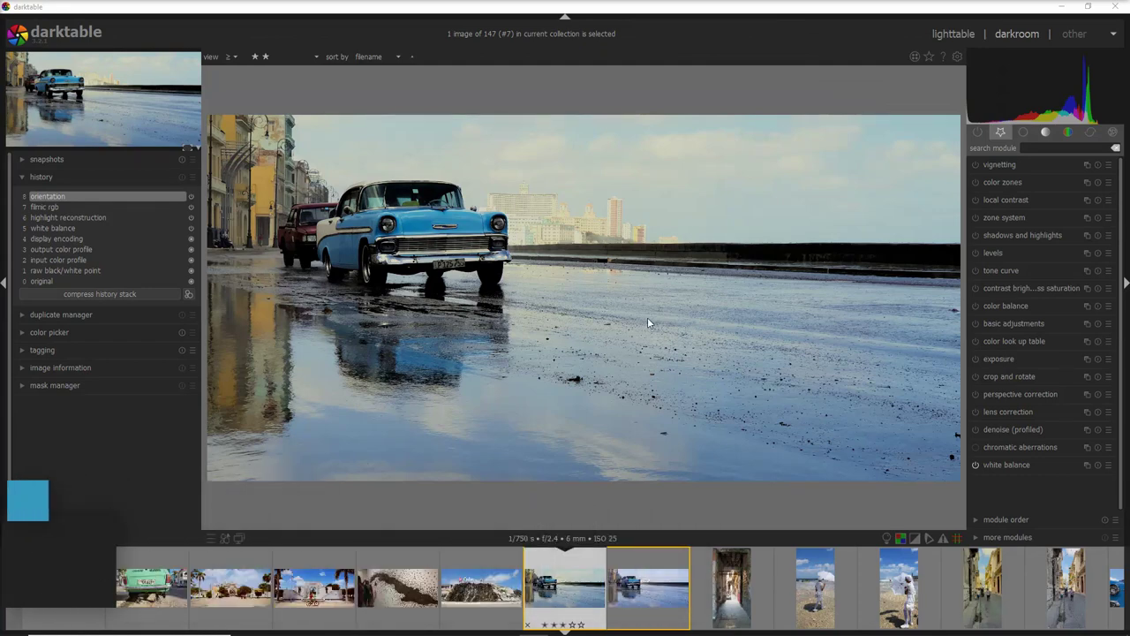
Step: Bind print view to Shift+Ctrl+L under global shortcuts, freeing it from toggle left panel
{"action": "left_click", "coordinate": [957, 57]}
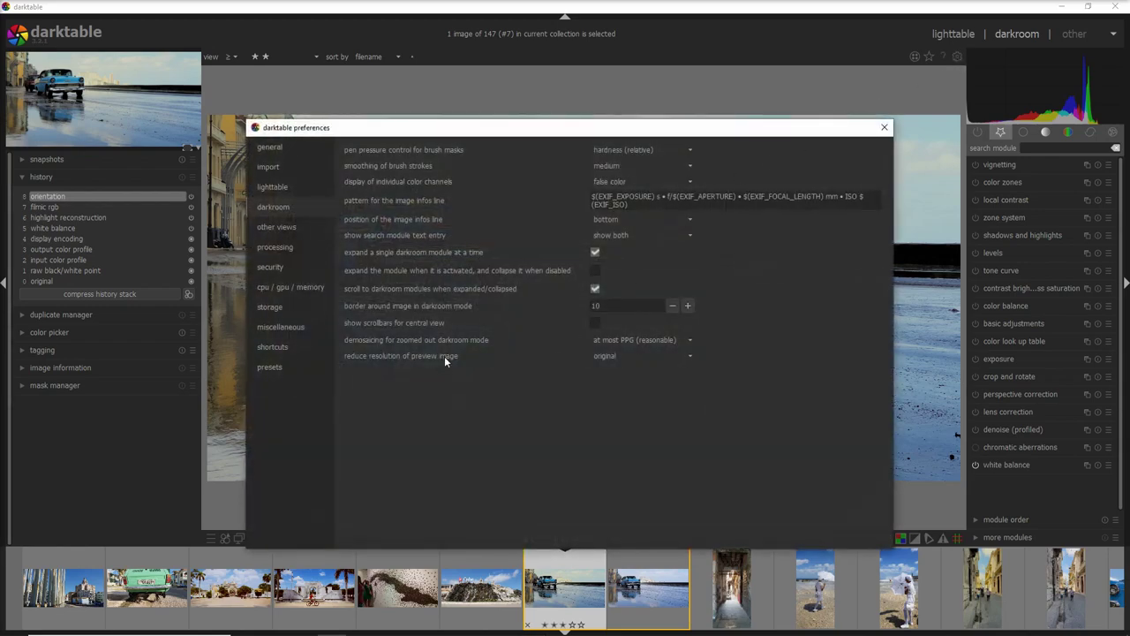
{"action": "left_click", "coordinate": [271, 347]}
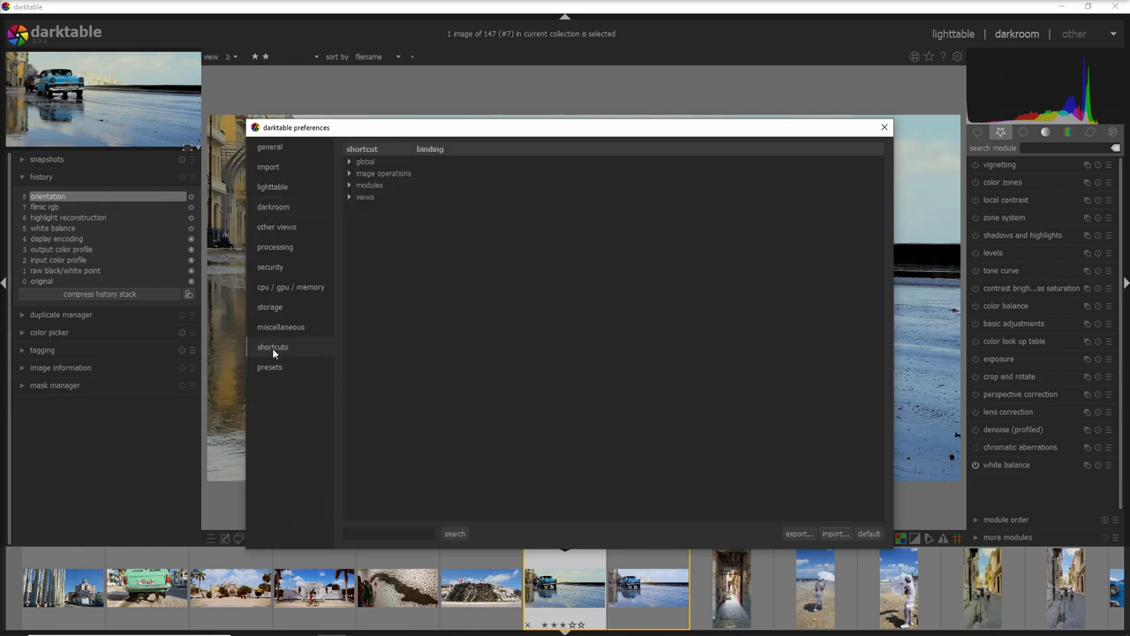
{"action": "left_click", "coordinate": [354, 163]}
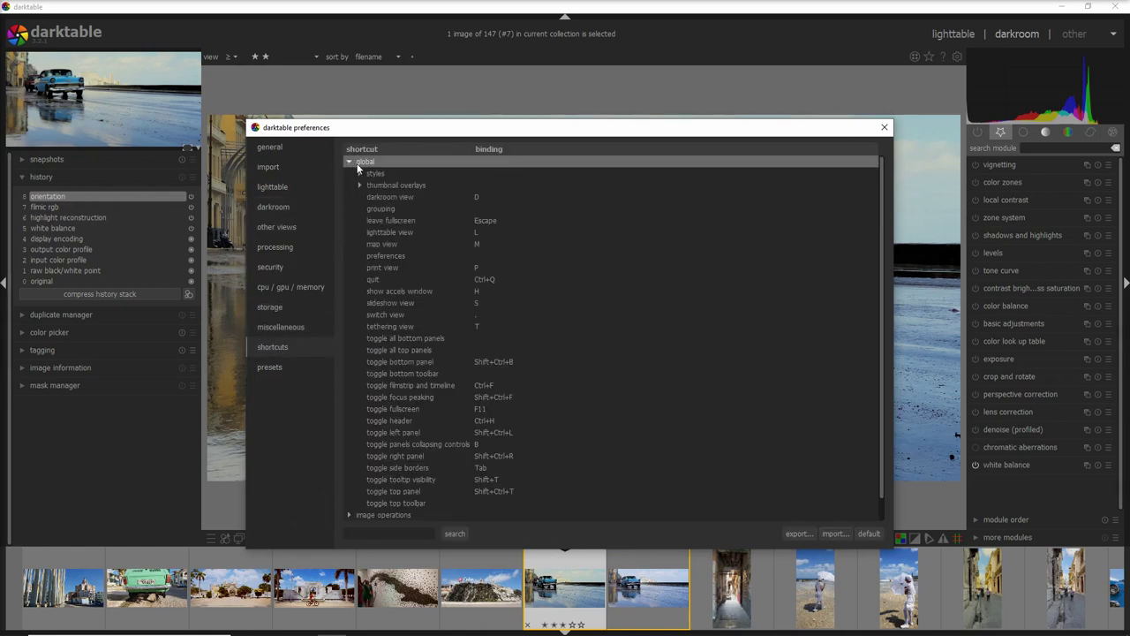
{"action": "left_click", "coordinate": [495, 362]}
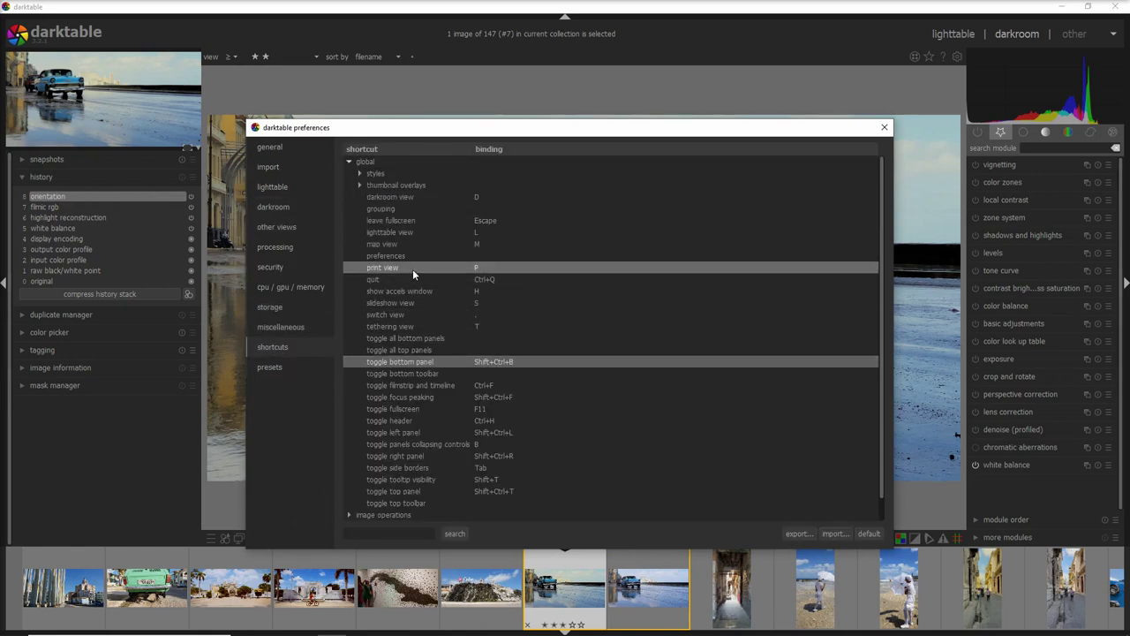
{"action": "left_click", "coordinate": [383, 266]}
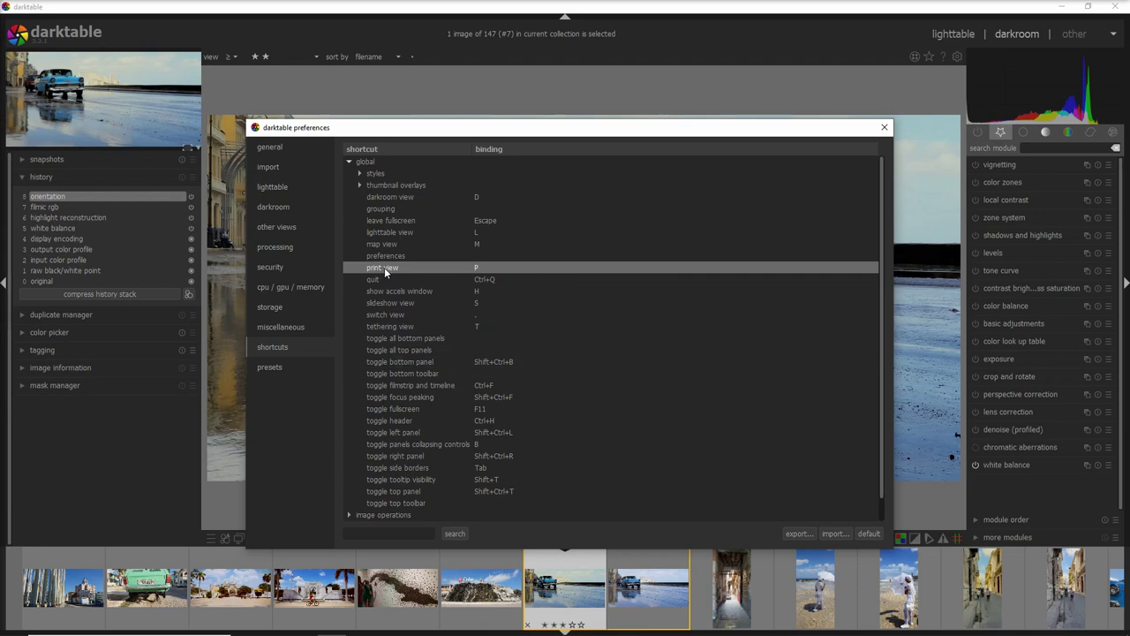
{"action": "double_click", "coordinate": [476, 271]}
{"action": "key", "text": "ctrl+shift+l"}
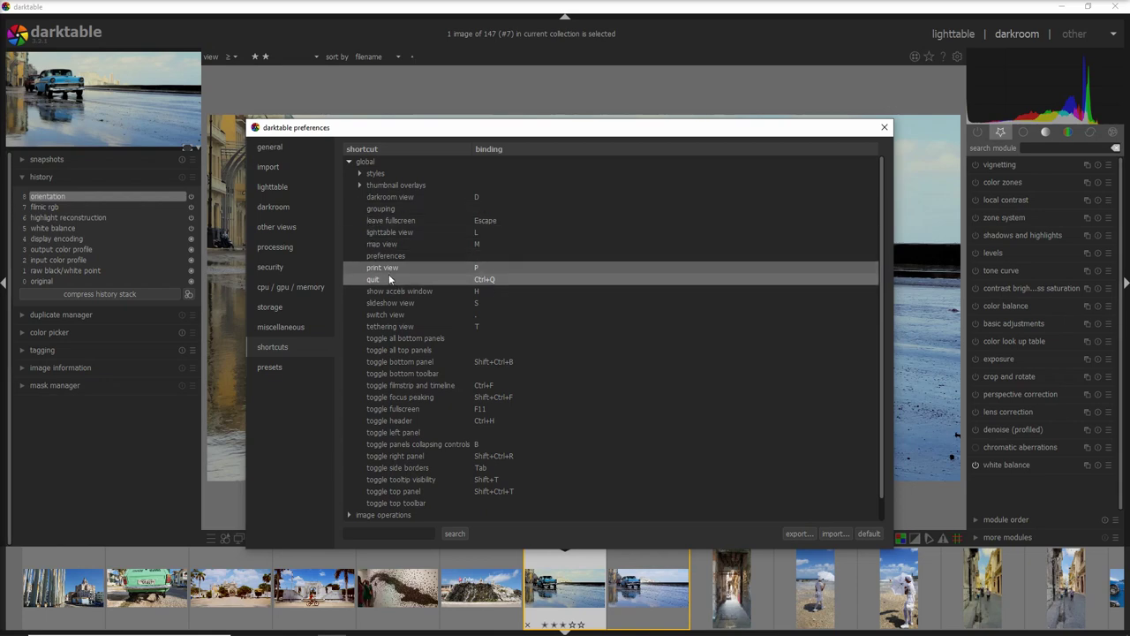
Step: Bind the Tropical Beach 70s style to Ctrl+Shift+T in the styles shortcuts
{"action": "left_click", "coordinate": [360, 173]}
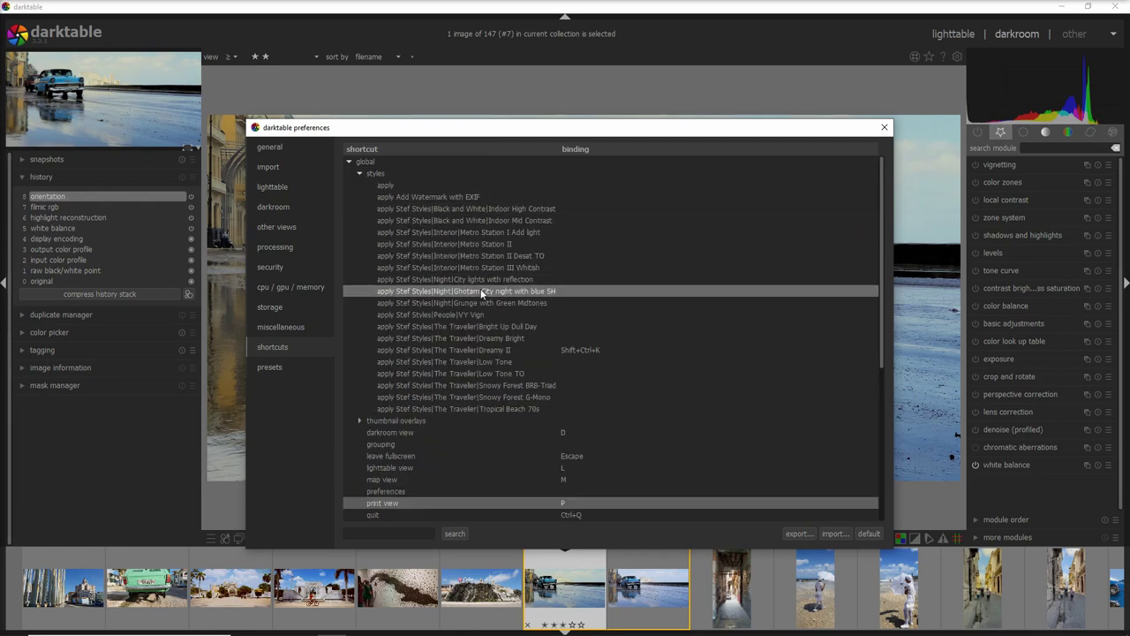
{"action": "double_click", "coordinate": [510, 410]}
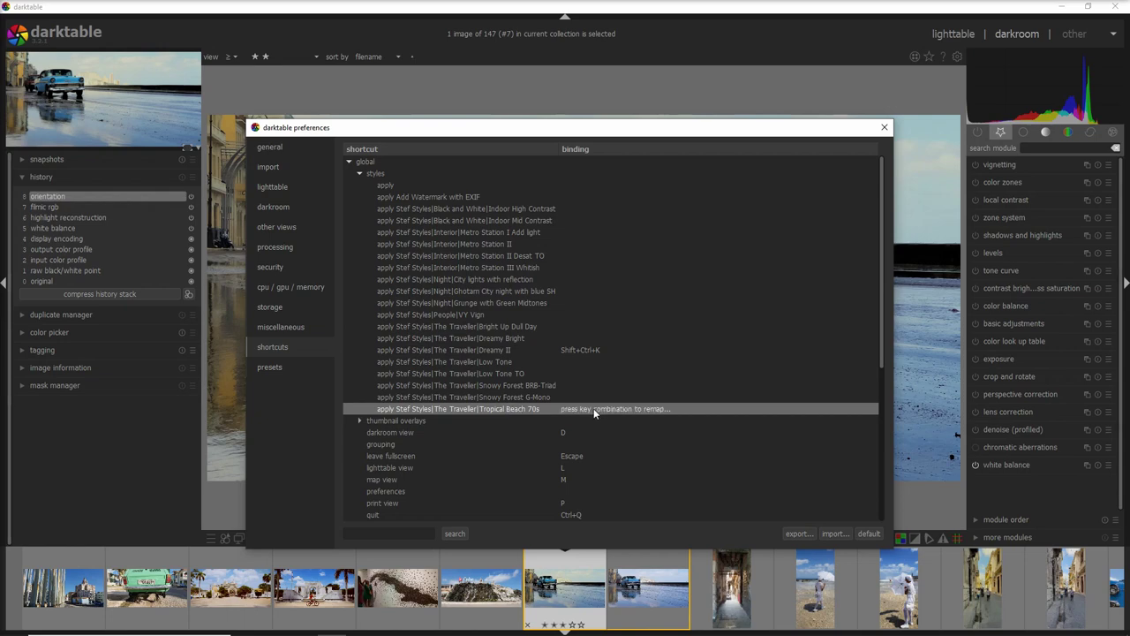
{"action": "key", "text": "ctrl+shift+t"}
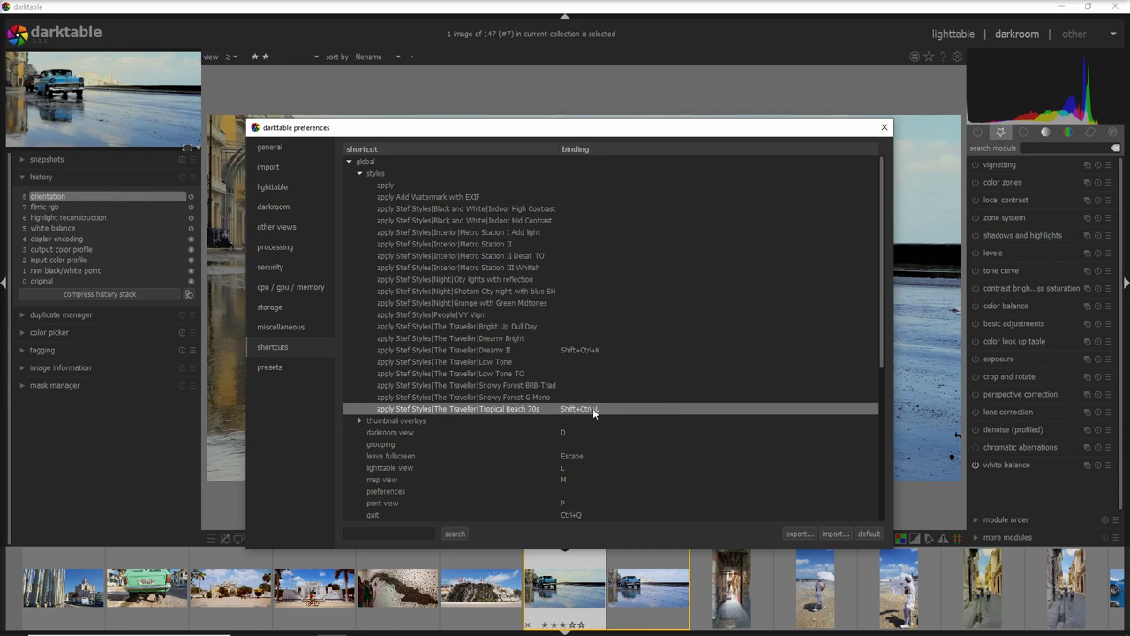